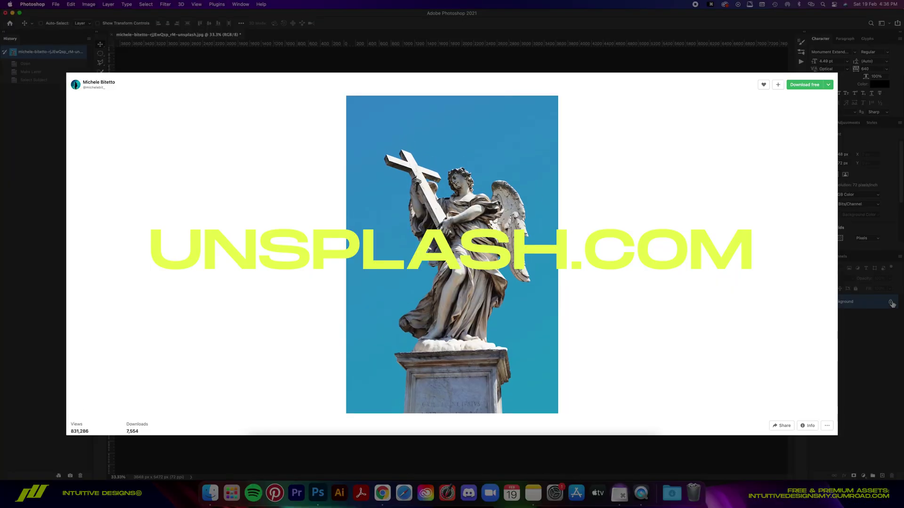
left_click(890, 303)
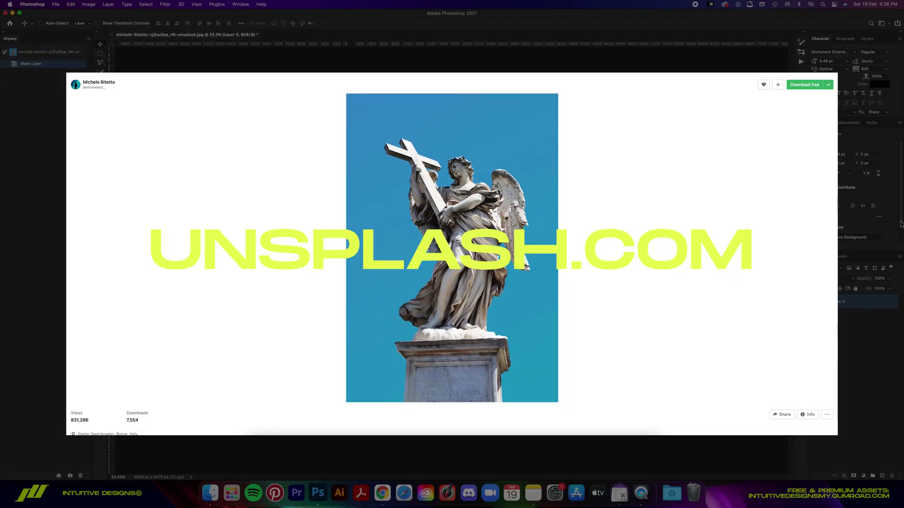
scroll(861, 232, "down", 1)
left_click(853, 229)
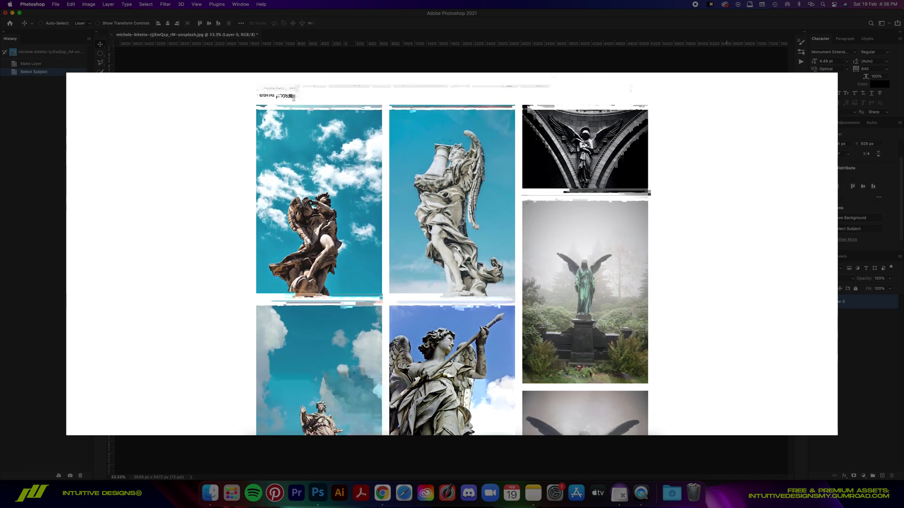
key("super+1")
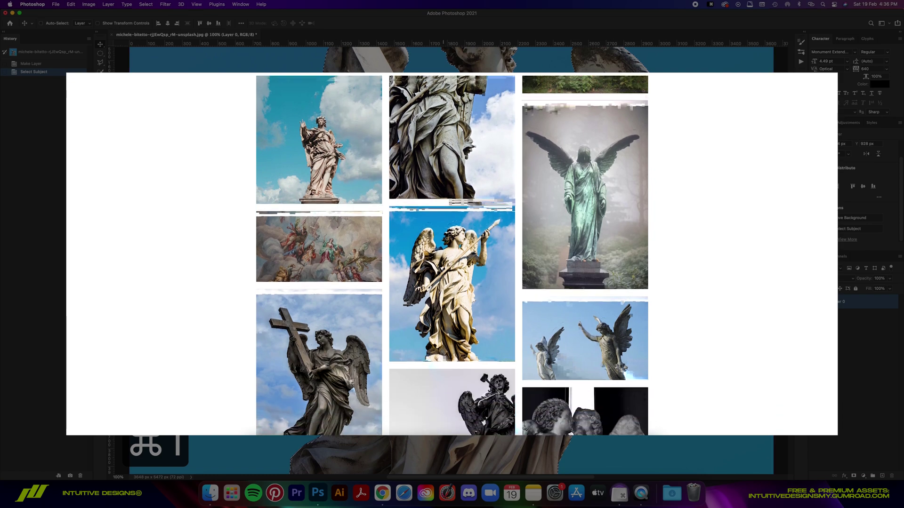
scroll(452, 264, "down", 5)
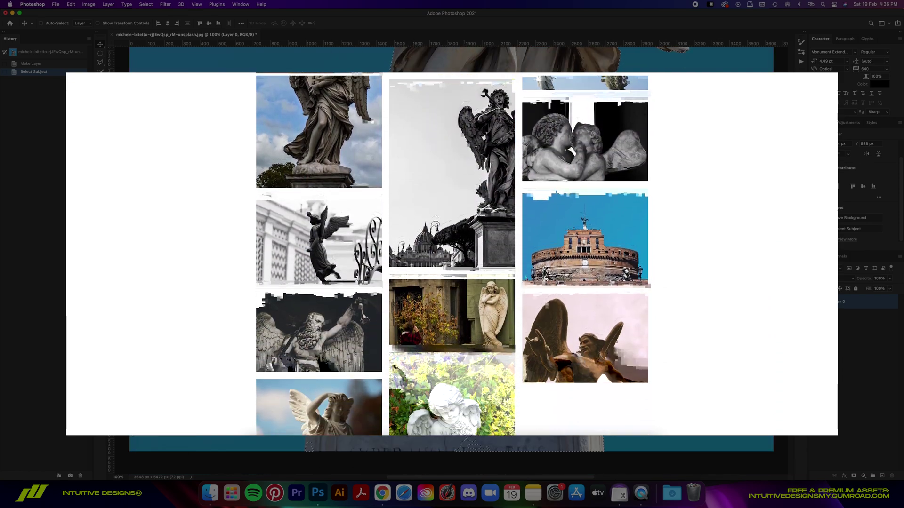
key("w")
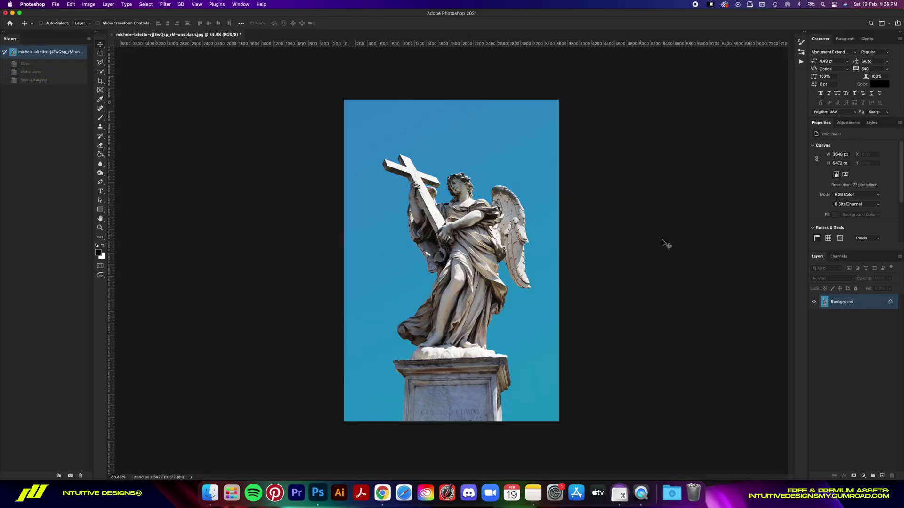
Unlock the Background photo as Layer 0 and view the pedestal at 100%.
left_click(890, 303)
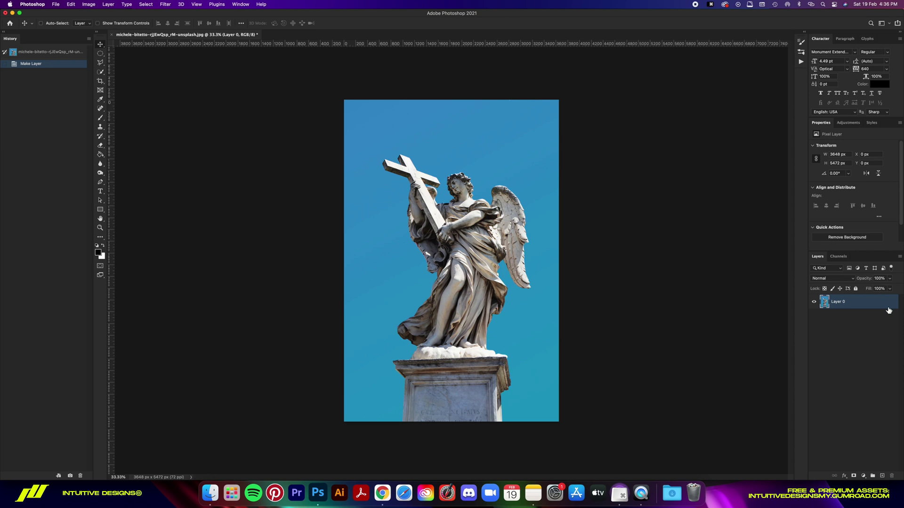
scroll(863, 234, "down", 2)
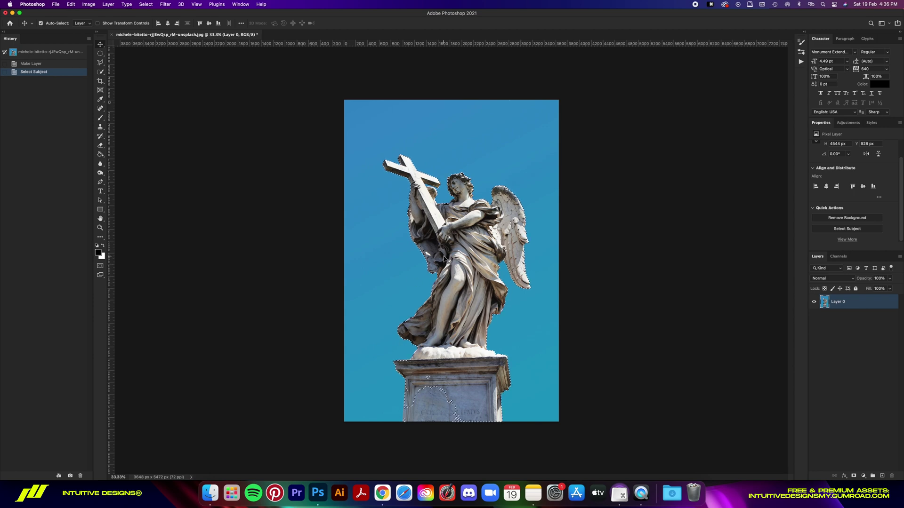
key("super+1")
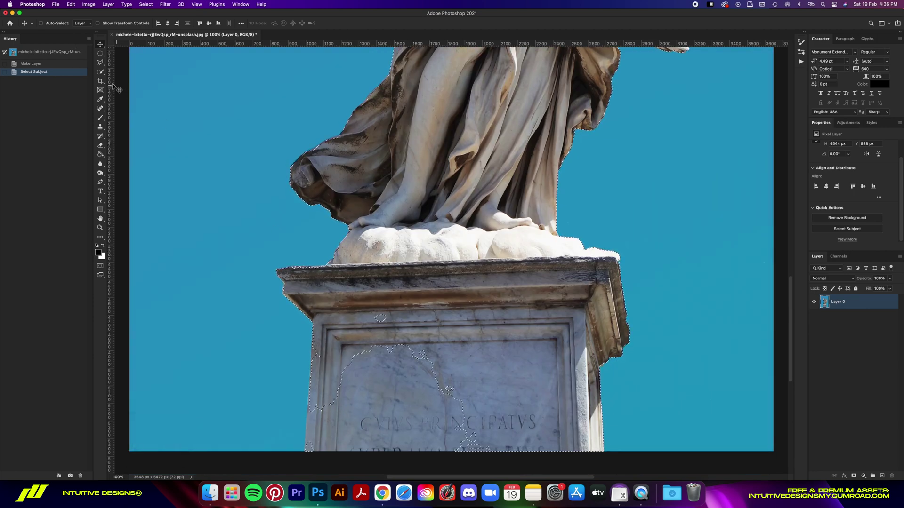
Add the pedestal's inscription and whole front face to the selection with Quick Selection.
key("w")
right_click(99, 72)
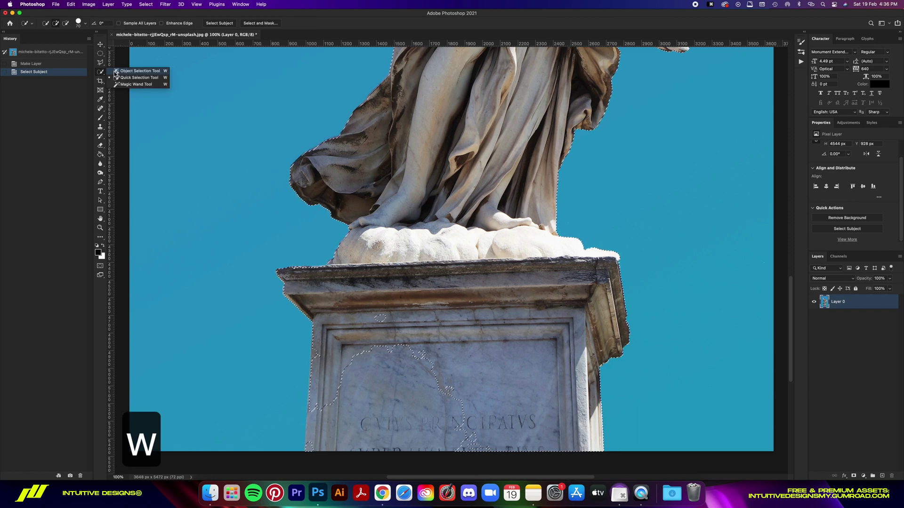
left_click(145, 79)
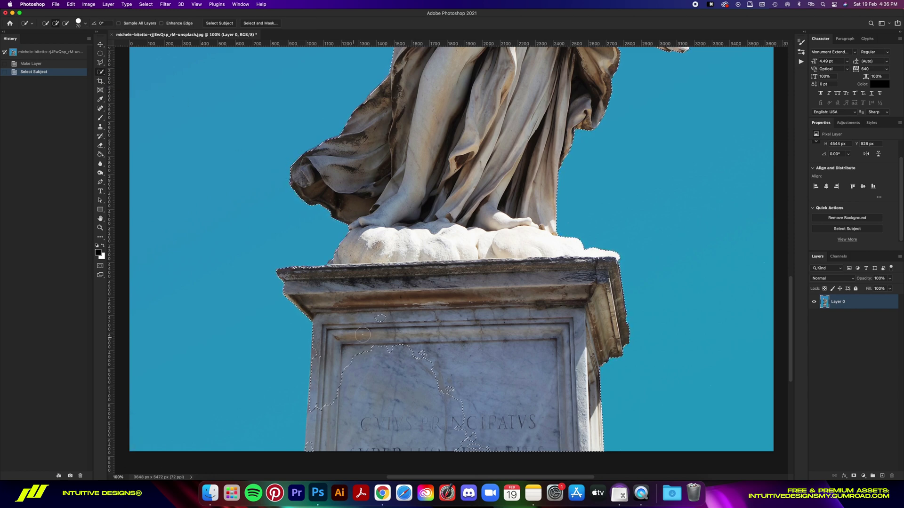
left_click(376, 321)
left_click_drag(341, 386, 363, 386)
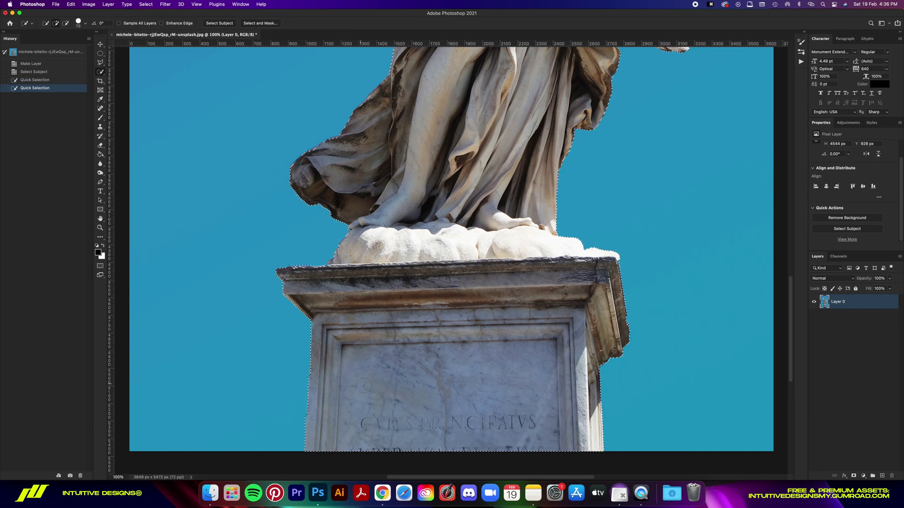
Brush the missed parts of the angel and cross into the selection.
scroll(348, 330, "up", 10)
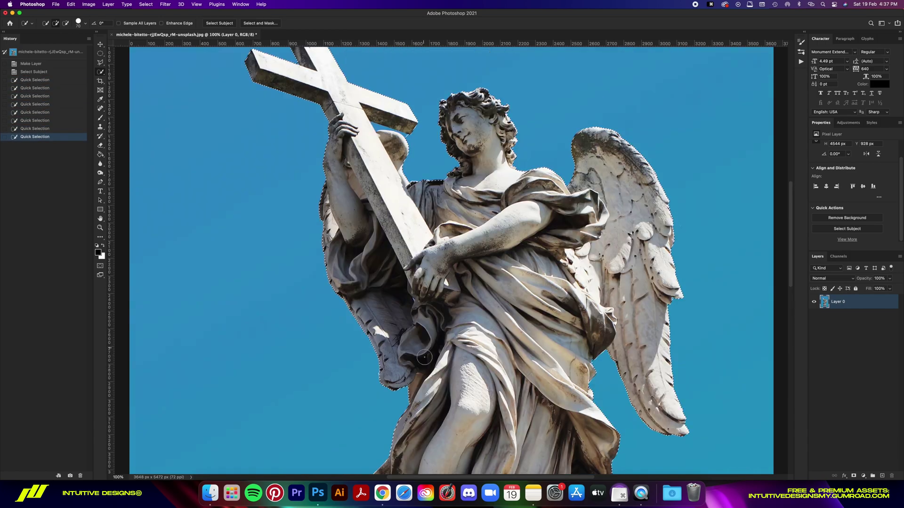
key("super+equal")
key("super+equal")
key("super+1")
left_click(595, 339)
left_click_drag(209, 372, 209, 459)
key("super+equal")
key("super+equal")
scroll(548, 283, "down", 3)
key("super+0")
key("m")
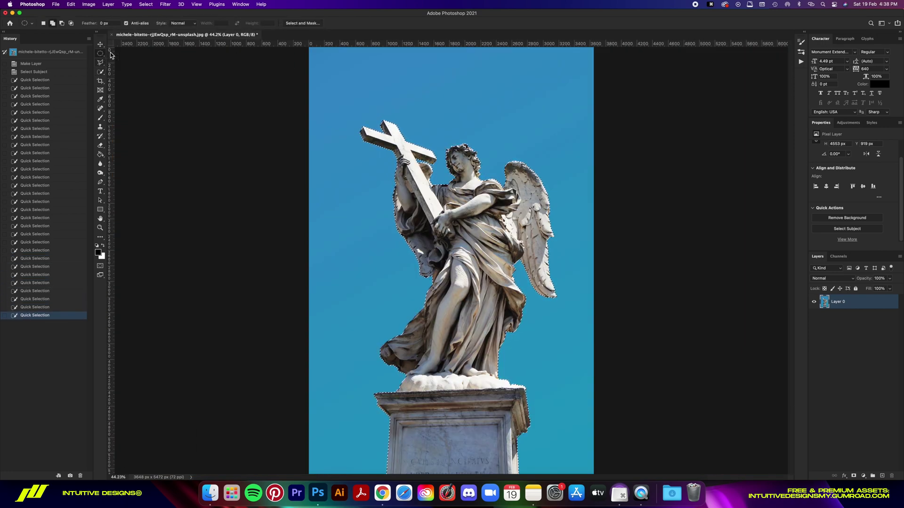
Refine edges (Radius 5, Smooth 10, Feather 1, Contrast 40%, Shift Edge -10%) and apply the layer mask.
left_click(292, 23)
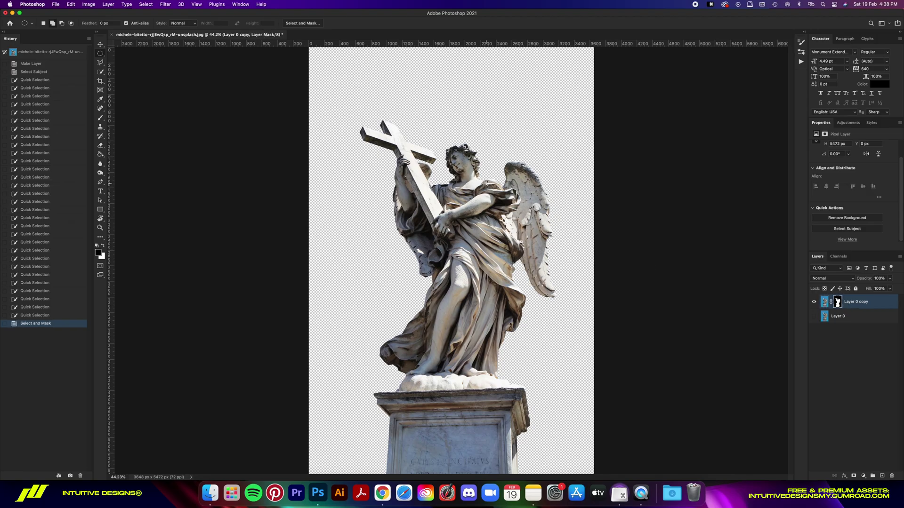
key("v")
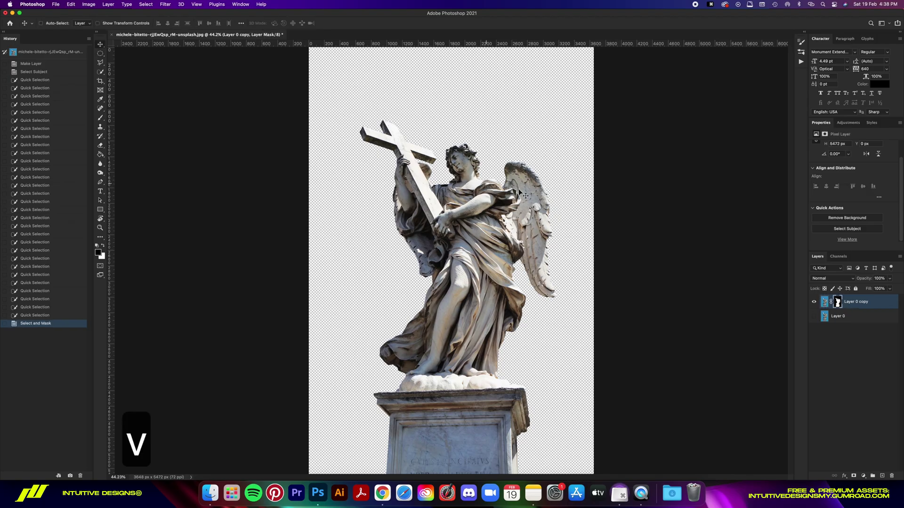
right_click(838, 305)
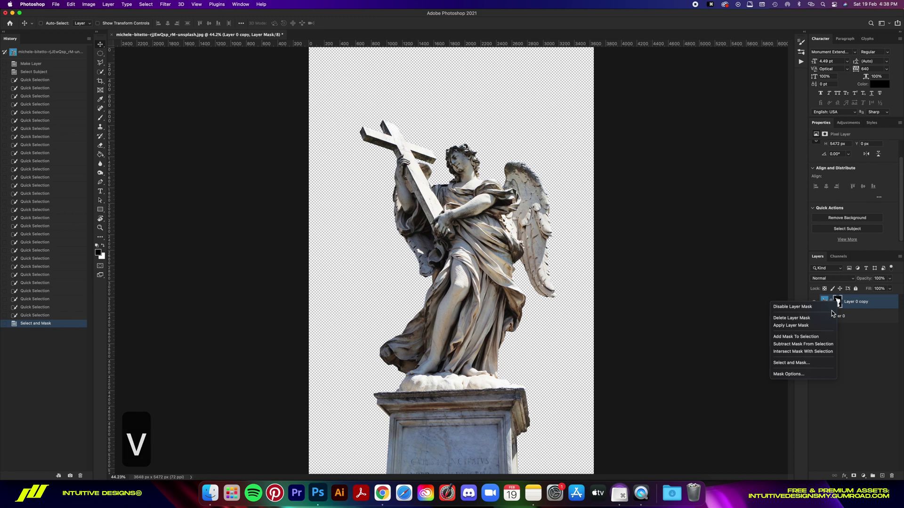
left_click(806, 326)
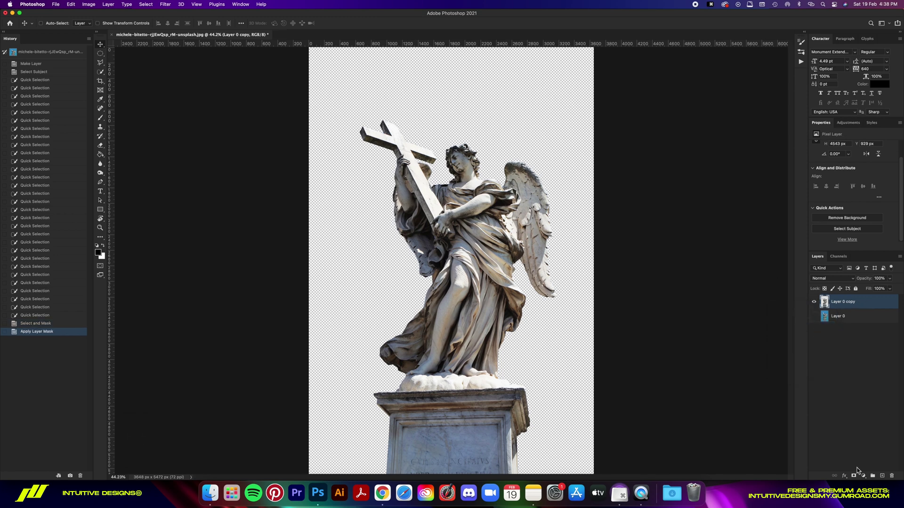
Add a pure black Solid Color fill layer above Layer 0, named Background.
left_click(847, 320)
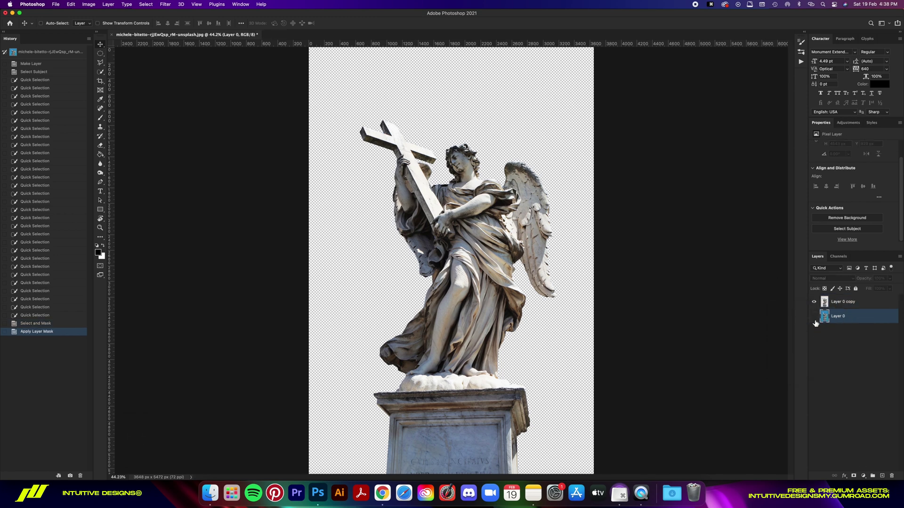
left_click(864, 477)
left_click(865, 316)
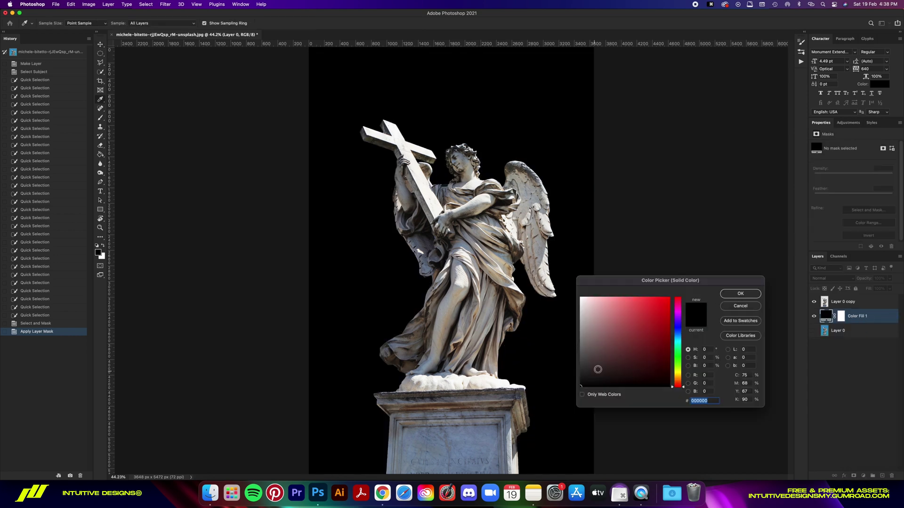
left_click_drag(599, 367, 548, 409)
left_click(737, 294)
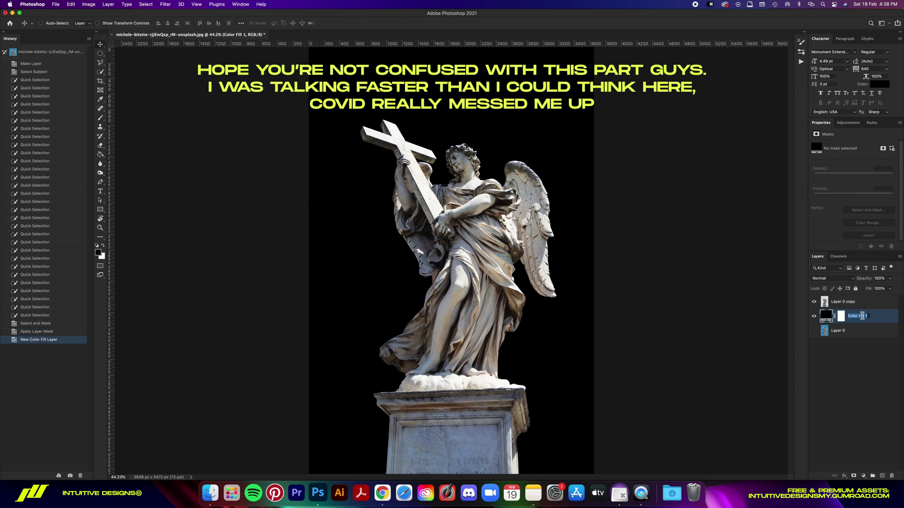
type("Background")
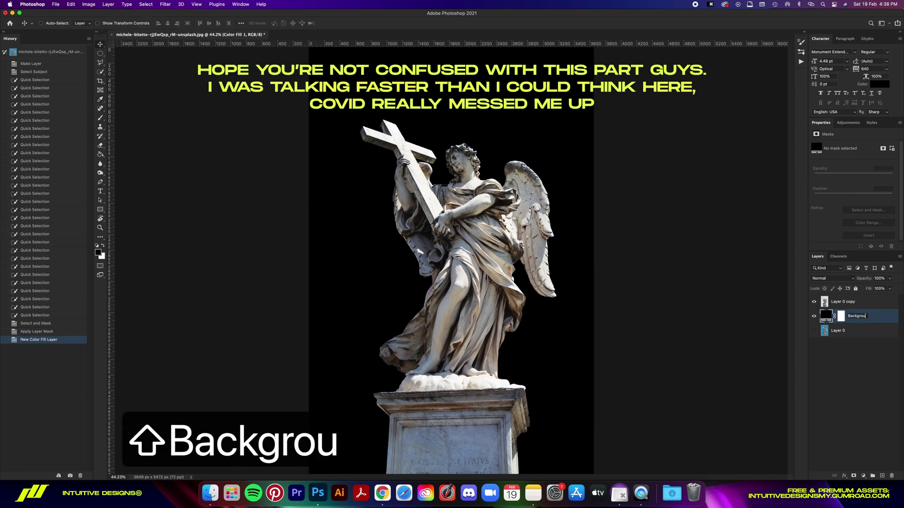
key("Return")
Centre the statue cutout horizontally on the canvas and convert it to a smart object.
left_click(843, 302)
key("v")
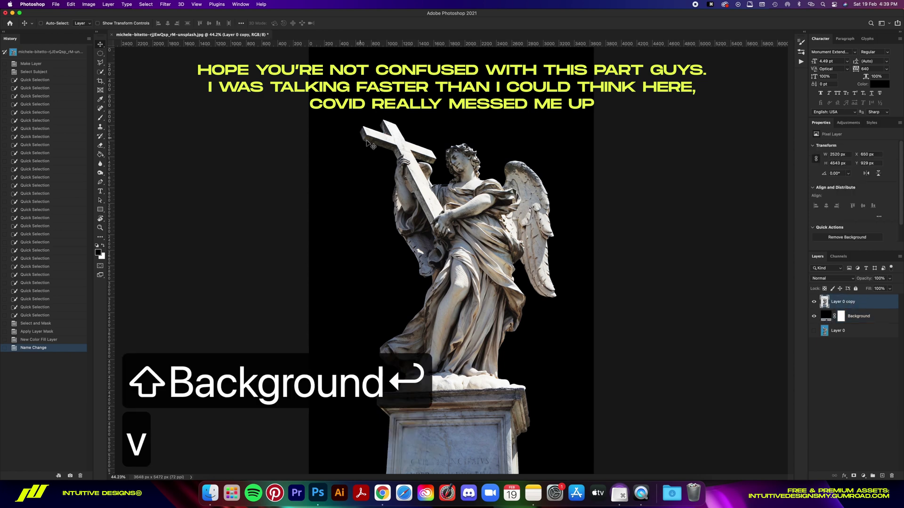
key("super+a")
left_click(168, 23)
key("super+d")
key("super+minus")
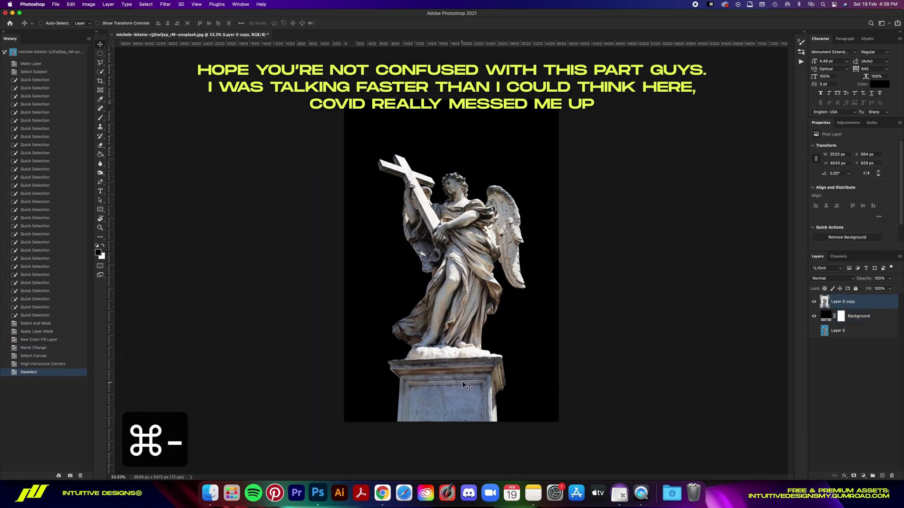
right_click(822, 301)
left_click(821, 238)
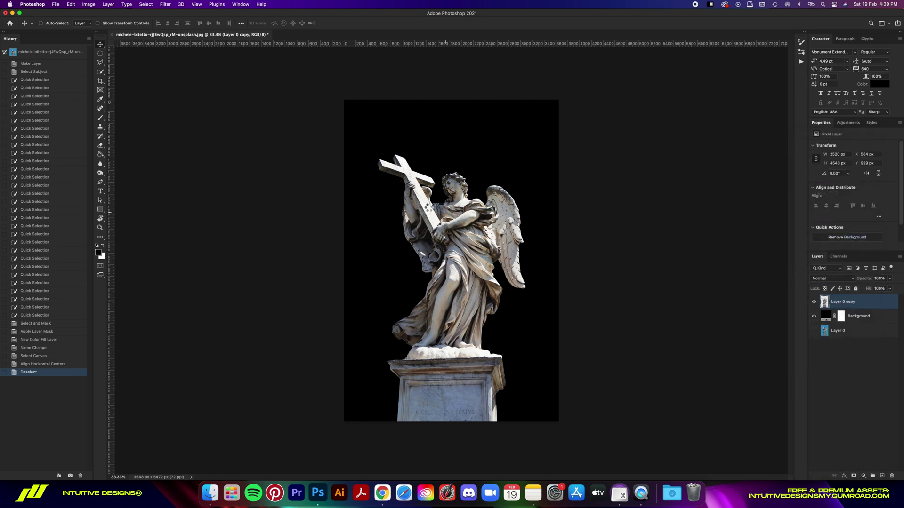
Apply a Black & White smart filter to the statue with Reds 31 and Yellows 63.
left_click(86, 3)
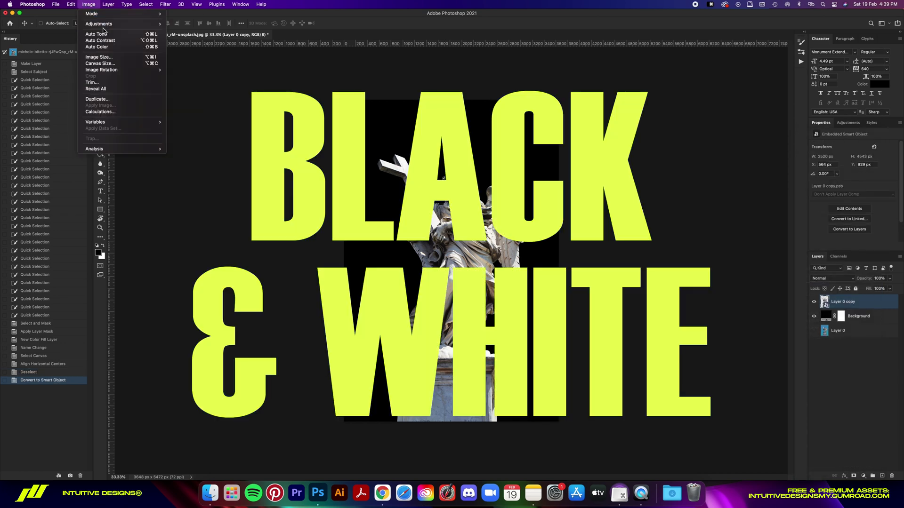
mouse_move(108, 24)
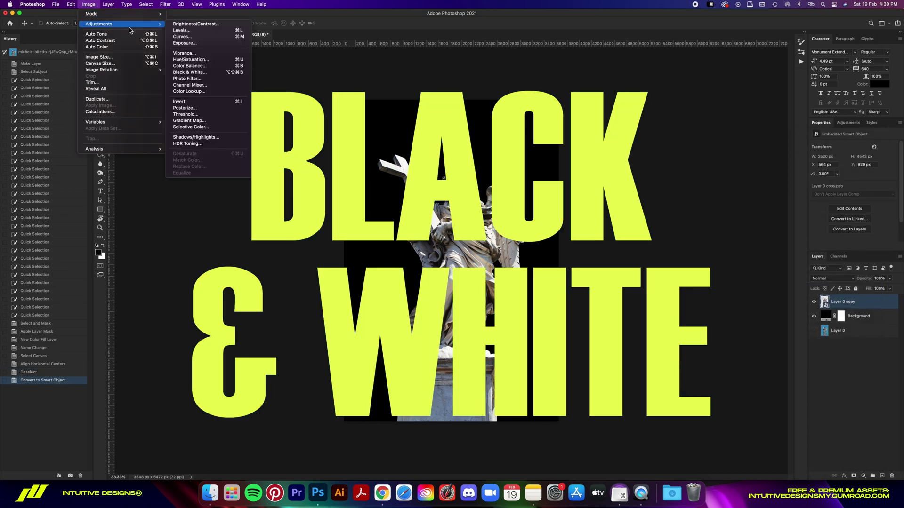
left_click(198, 72)
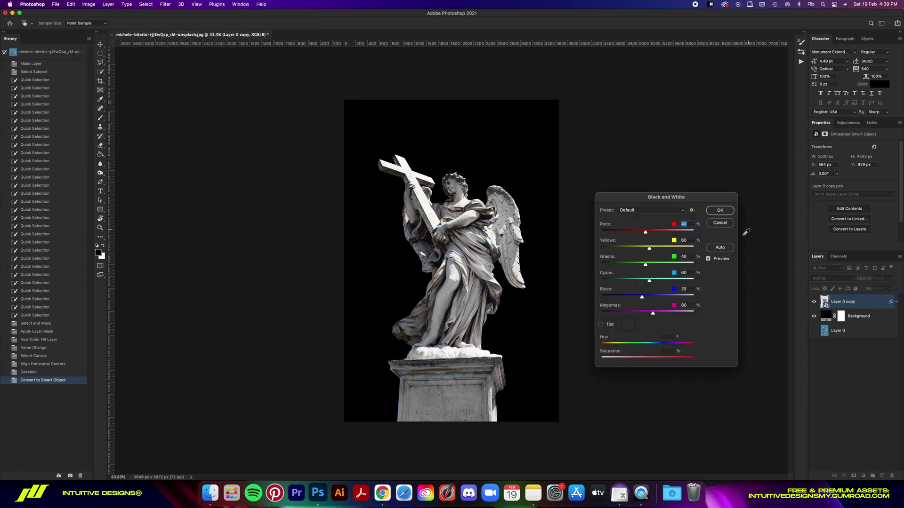
left_click(719, 211)
left_click(87, 5)
mouse_move(108, 23)
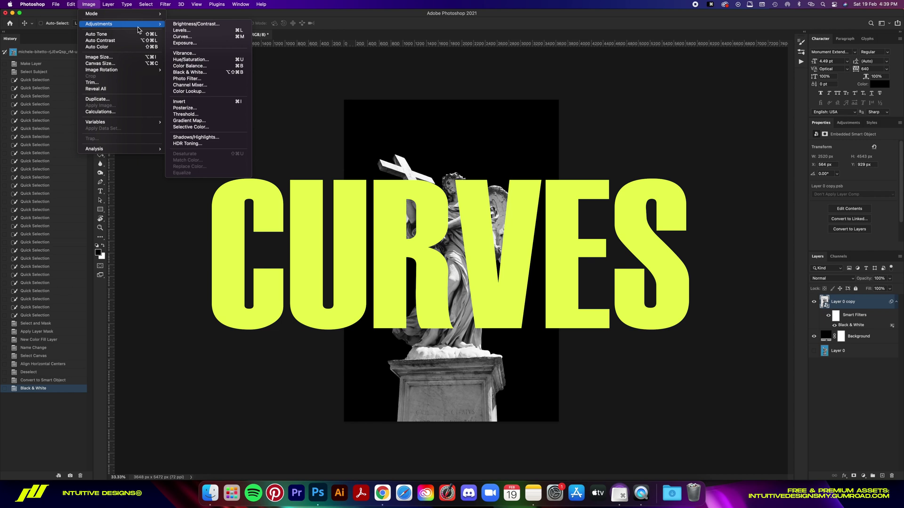
left_click(188, 39)
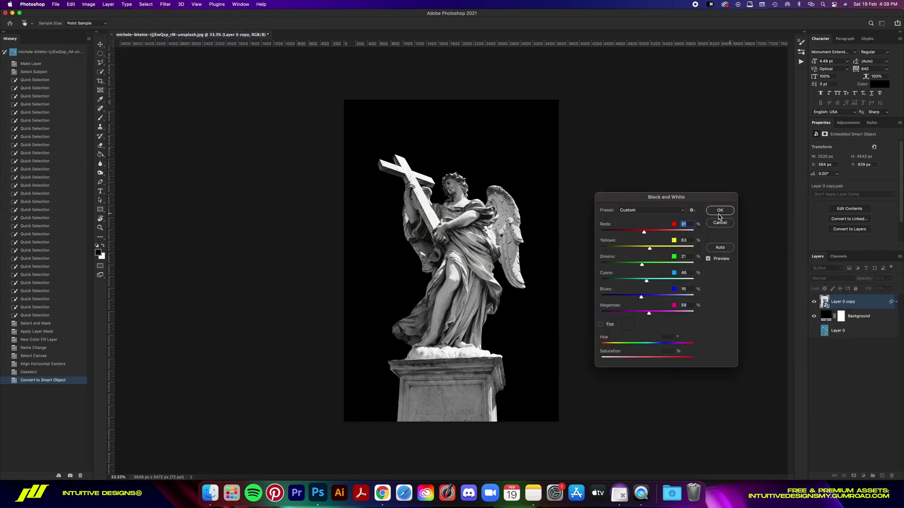
left_click(719, 211)
Add Curves to the statue and raise several new points on the curve.
left_click(89, 4)
mouse_move(110, 24)
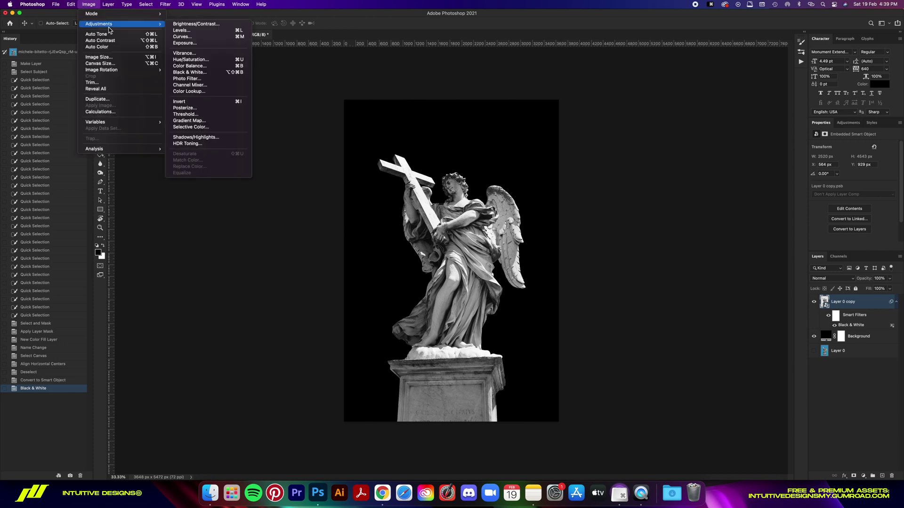
left_click(182, 36)
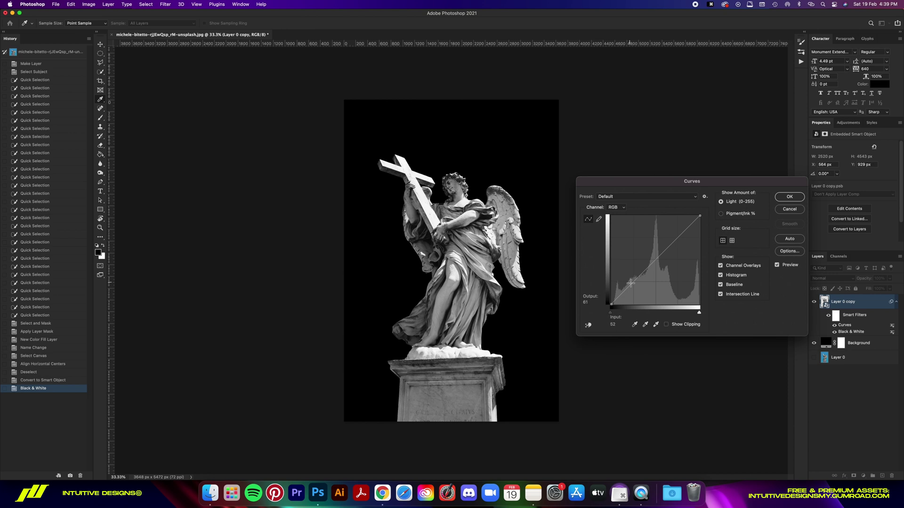
left_click_drag(630, 282, 622, 236)
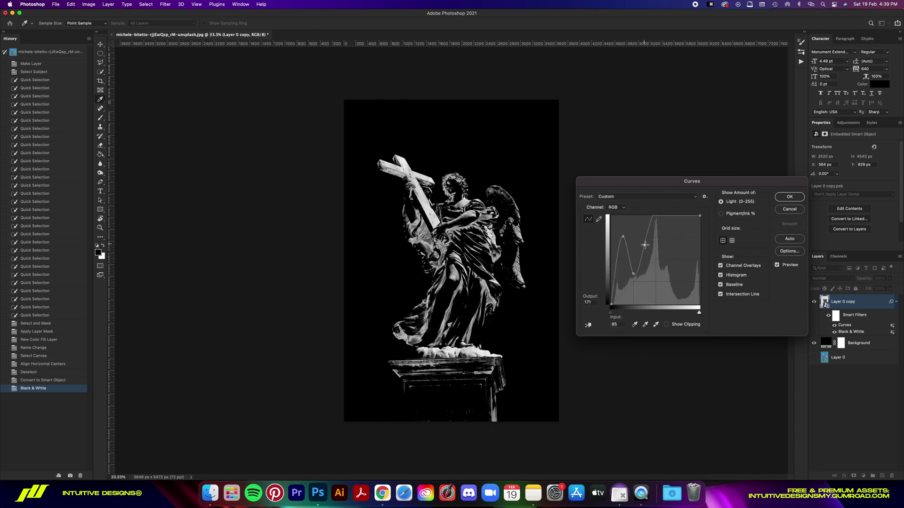
left_click_drag(645, 245, 659, 269)
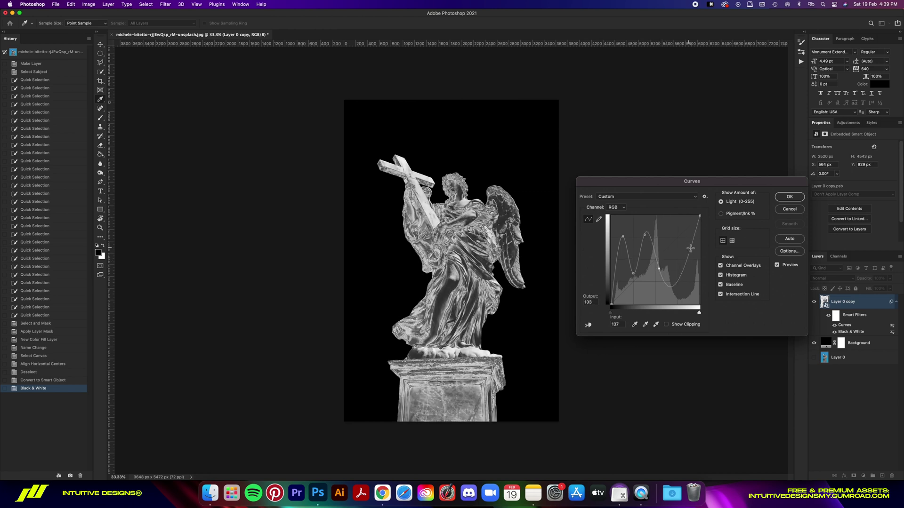
left_click(679, 238)
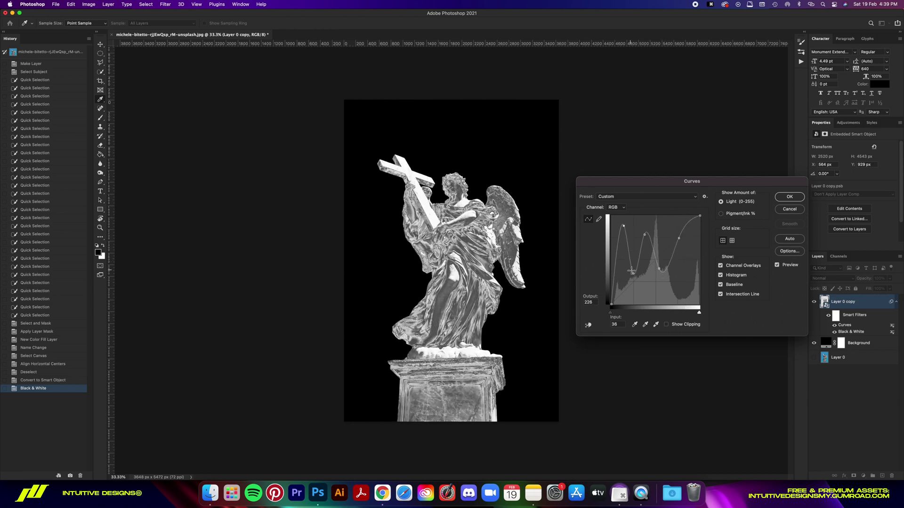
Fine-tune the points into an alternating high-low wave for a chrome sheen.
left_click_drag(634, 273, 635, 284)
left_click_drag(652, 227, 653, 226)
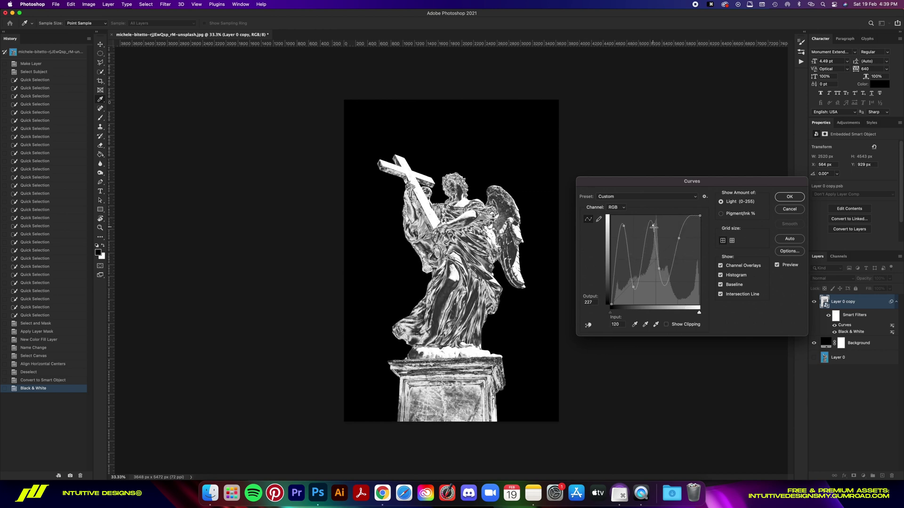
left_click_drag(659, 271, 668, 289)
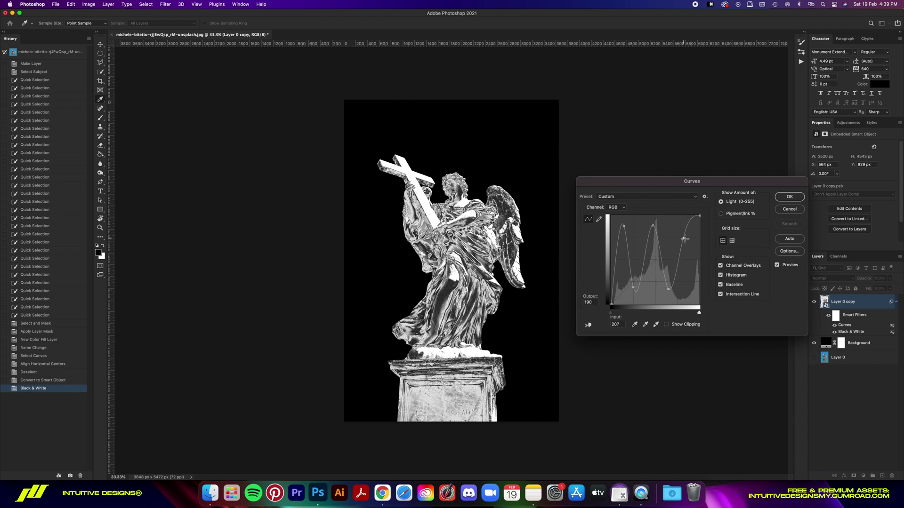
left_click_drag(684, 239, 688, 238)
left_click_drag(669, 289, 676, 289)
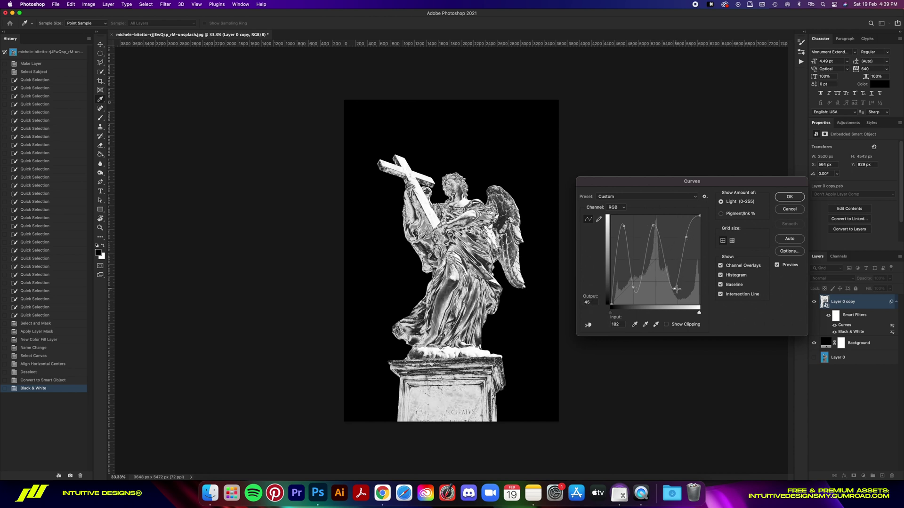
left_click_drag(655, 227, 659, 227)
left_click_drag(634, 288, 637, 289)
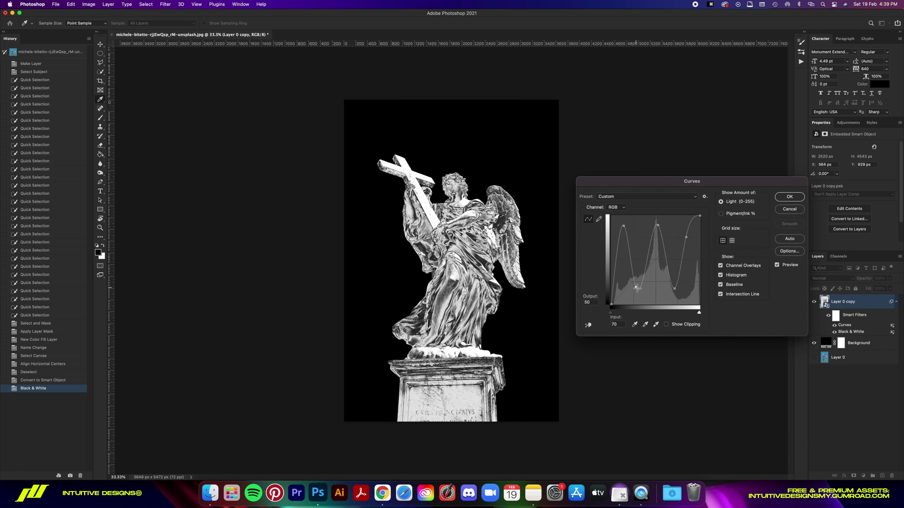
Confirm Curves, then duplicate the statue, rasterize and invert the copy, and blend it with Difference.
left_click(791, 267)
left_click(791, 266)
left_click(795, 197)
left_click(897, 302)
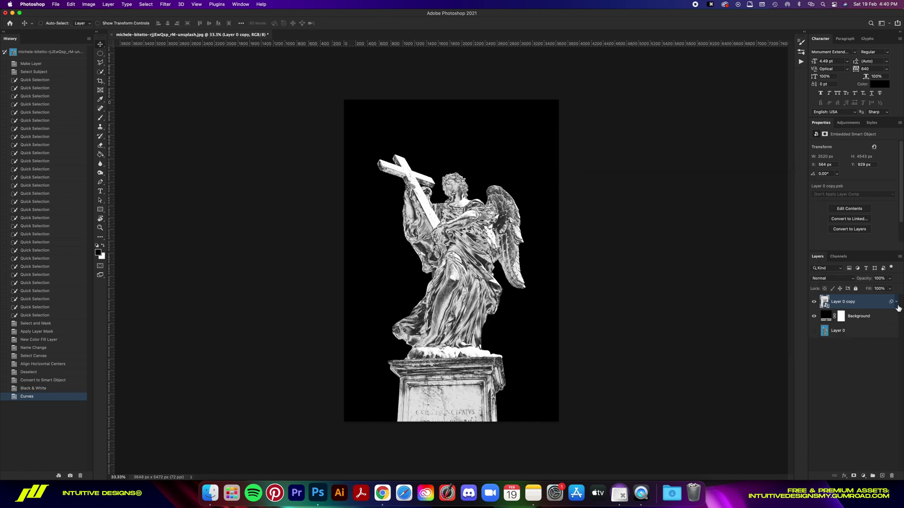
key("super+j")
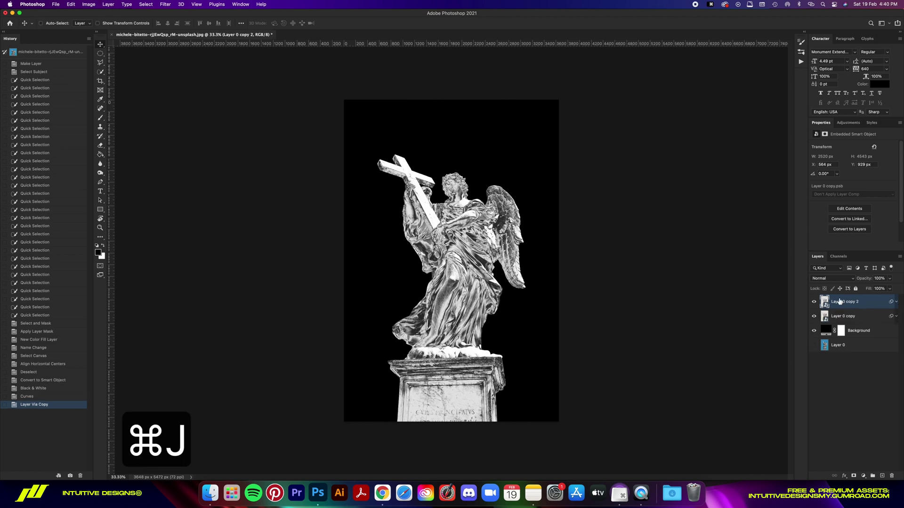
right_click(832, 299)
left_click(794, 272)
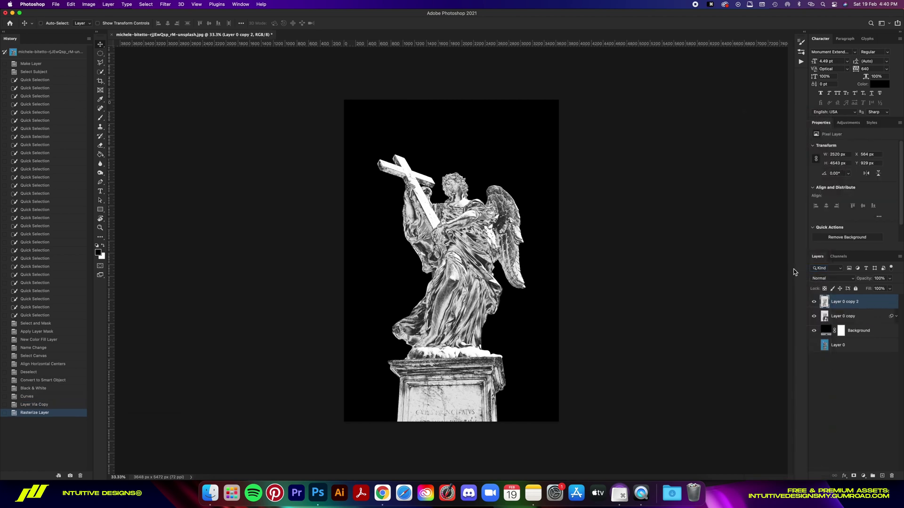
key("super+i")
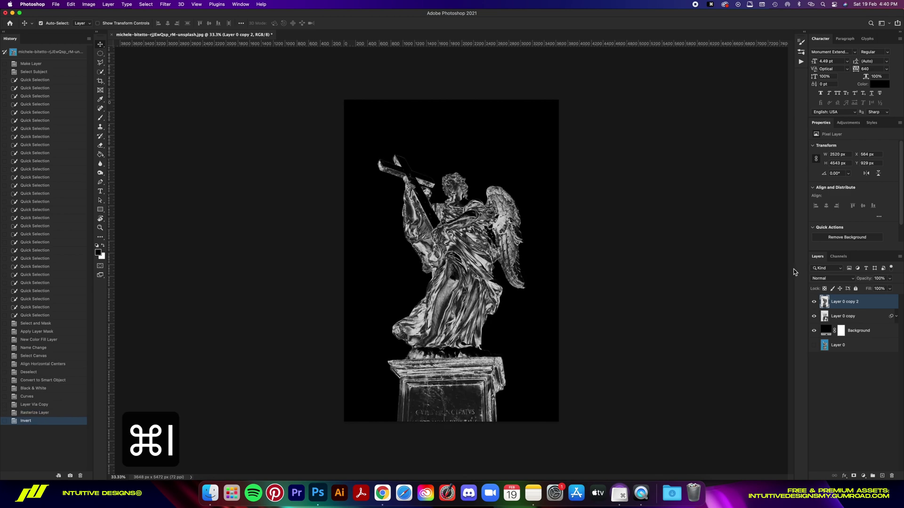
left_click(833, 278)
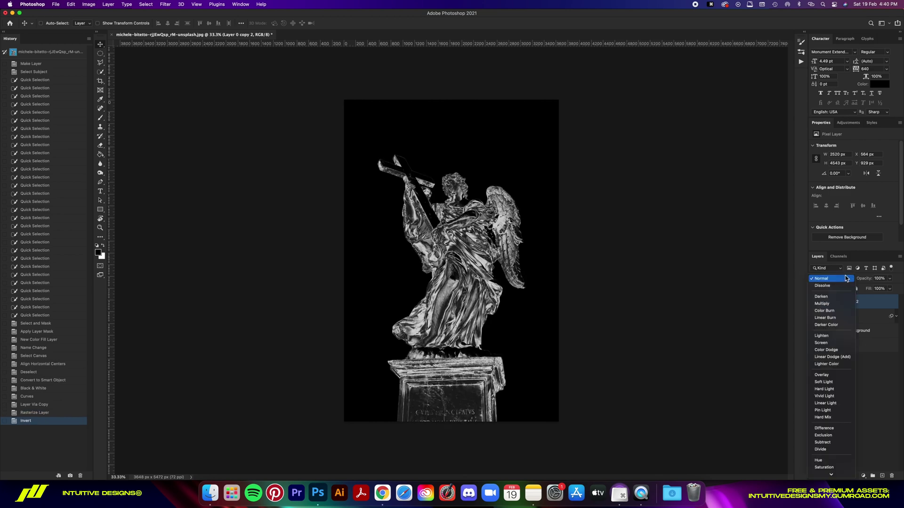
left_click(835, 429)
Compare with the inverted copy toggled, then merge both statue layers into one smart object.
left_click(814, 302)
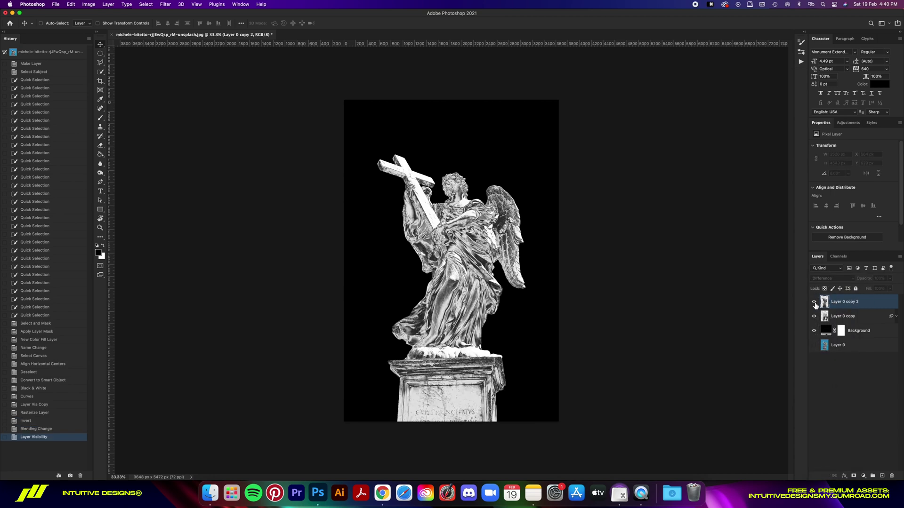
left_click(814, 303)
left_click(814, 303)
left_click(814, 304)
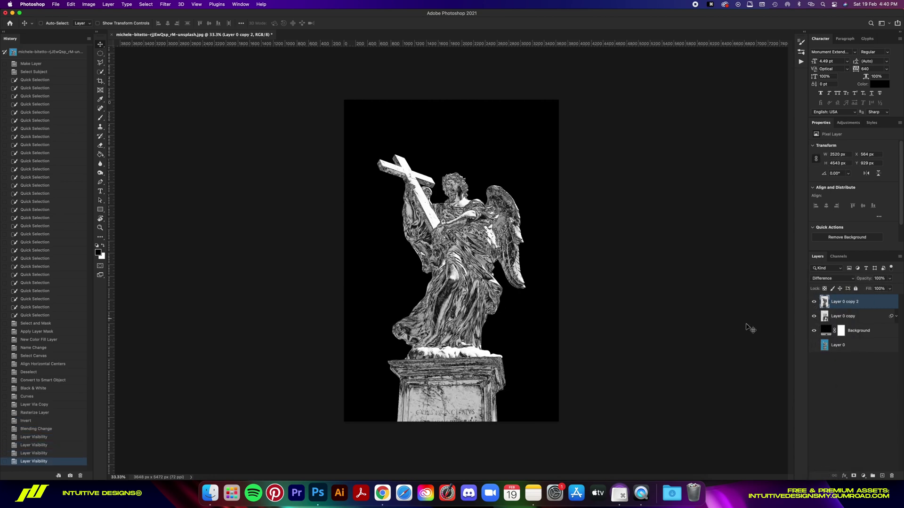
left_click(853, 322, "shift")
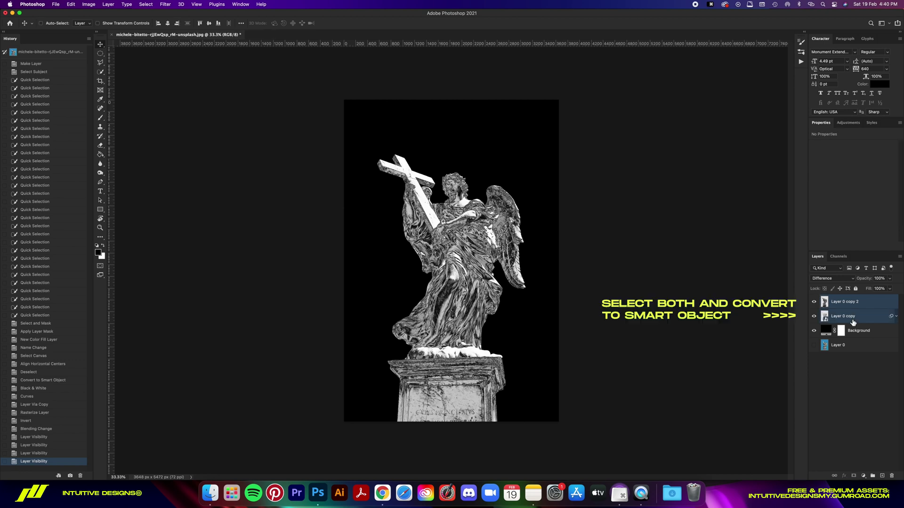
right_click(853, 322)
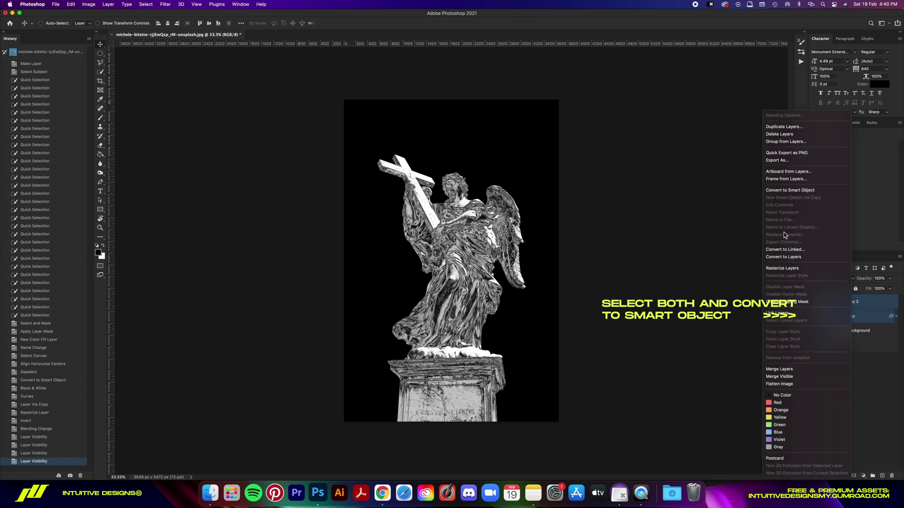
left_click(794, 190)
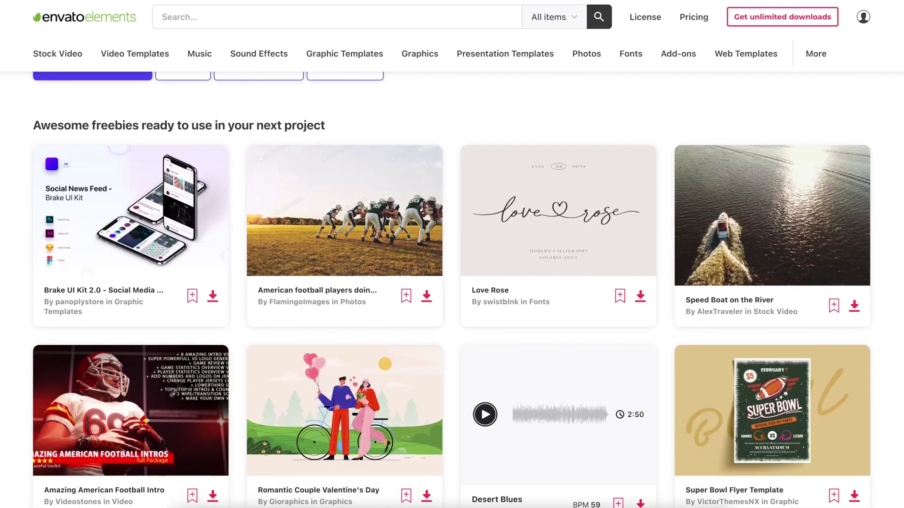
Scroll through the Envato Elements 'epic' font and 'tiger' photo results and the home page.
scroll(452, 289, "down", 8)
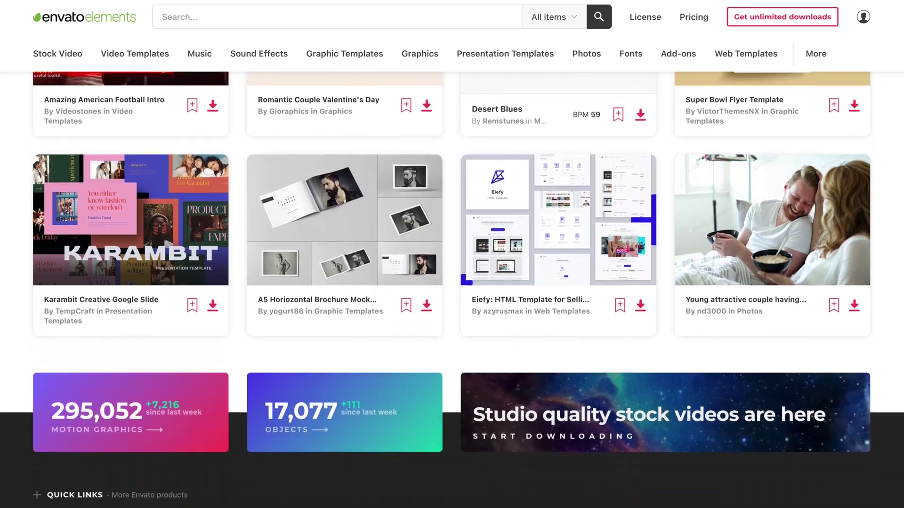
scroll(452, 289, "down", 4)
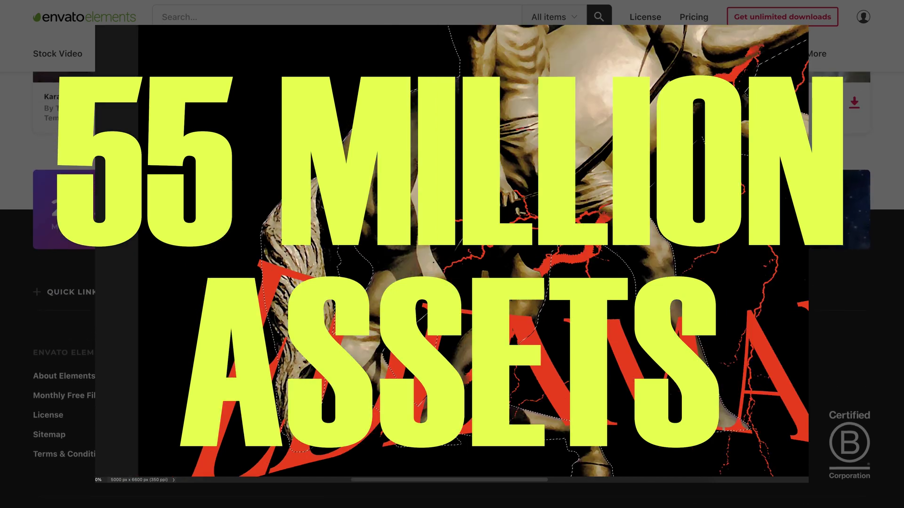
scroll(452, 282, "up", 8)
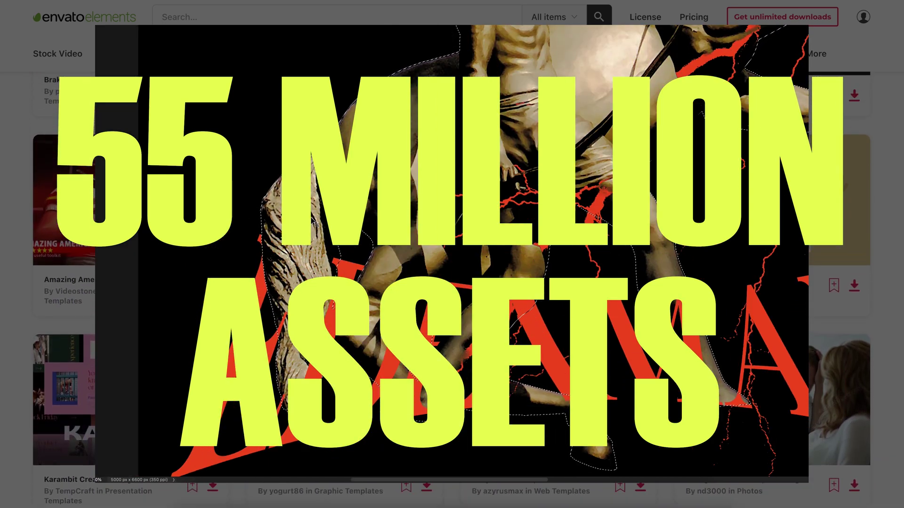
scroll(451, 283, "up", 10)
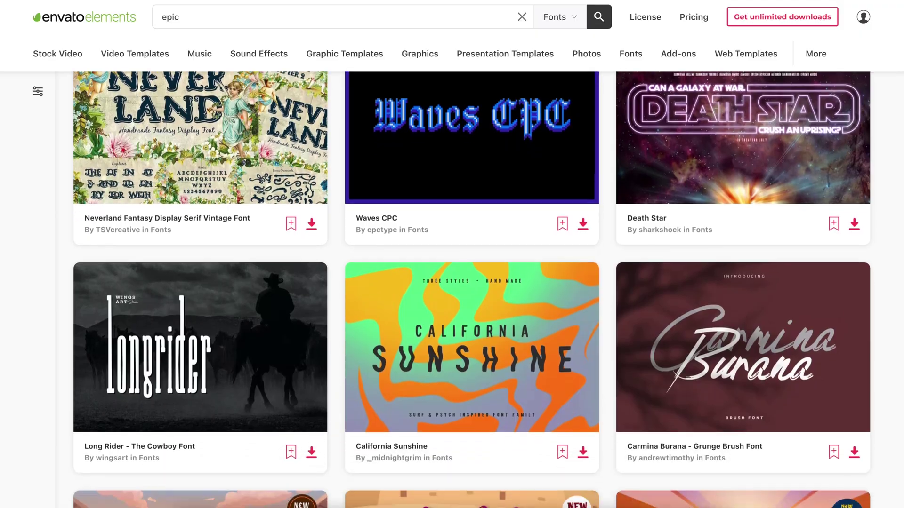
scroll(471, 282, "down", 3)
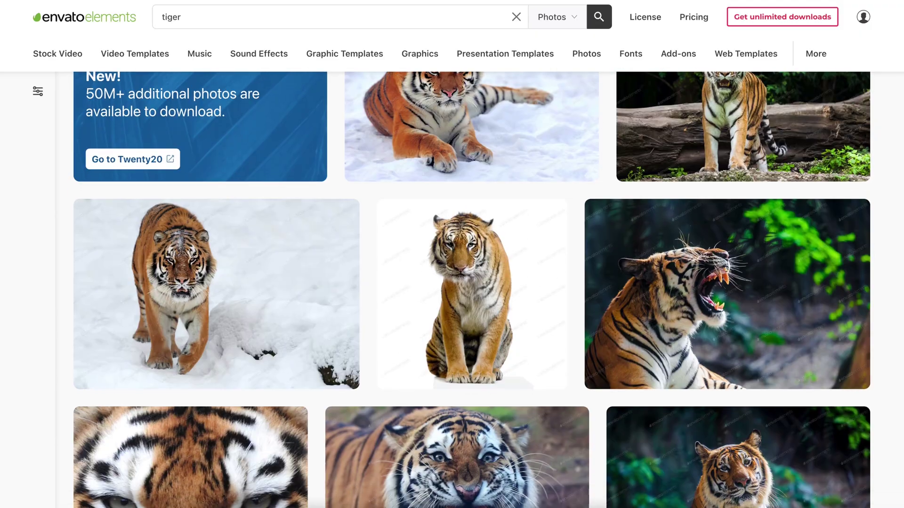
scroll(471, 290, "down", 6)
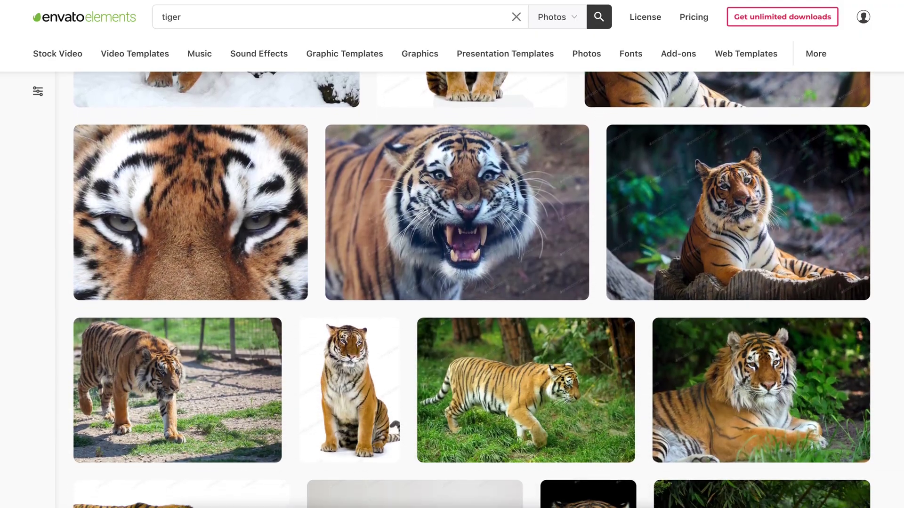
scroll(472, 290, "down", 2)
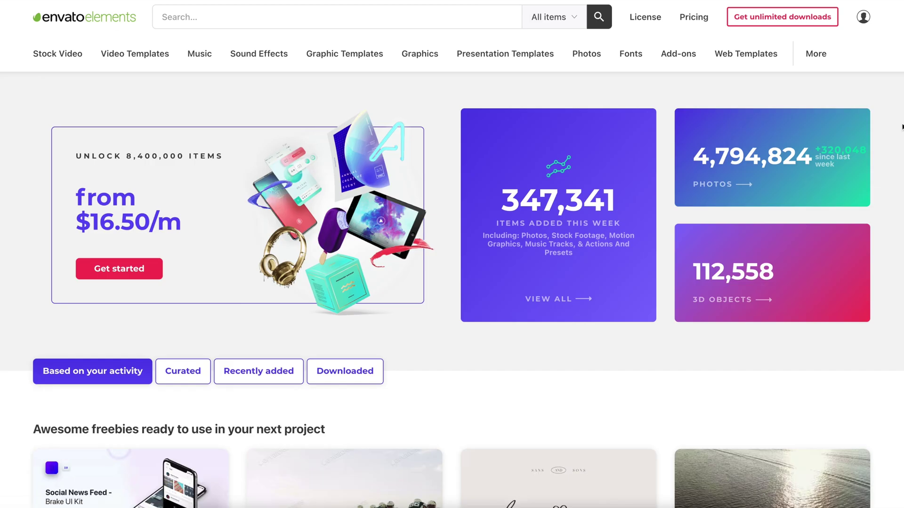
Search Envato Elements 3D assets for 'bullet' and rotate the gun model to a muzzle-on view.
left_click(562, 22)
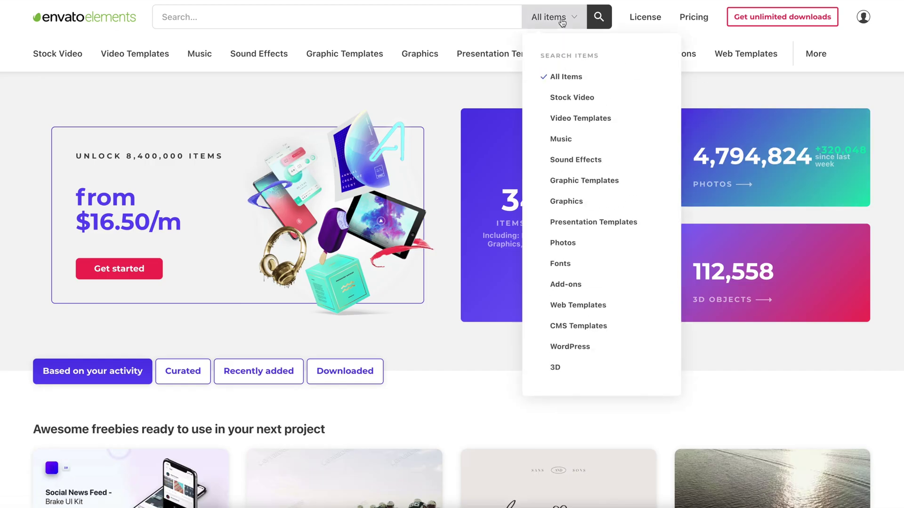
left_click(555, 368)
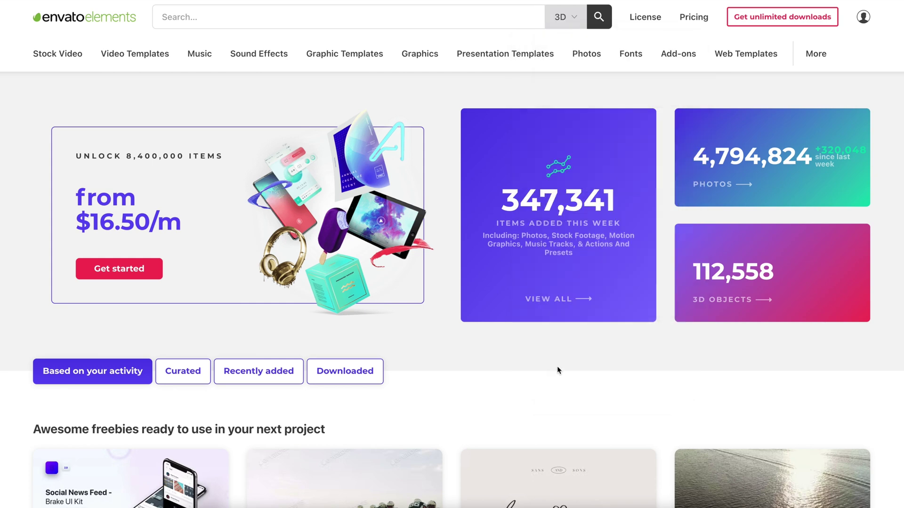
type("bullet")
key("Return")
scroll(451, 289, "down", 10)
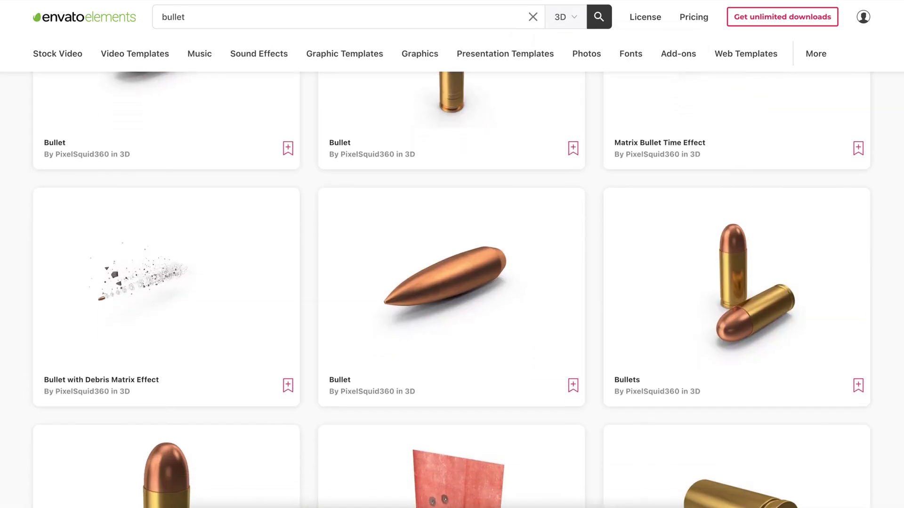
scroll(451, 289, "down", 10)
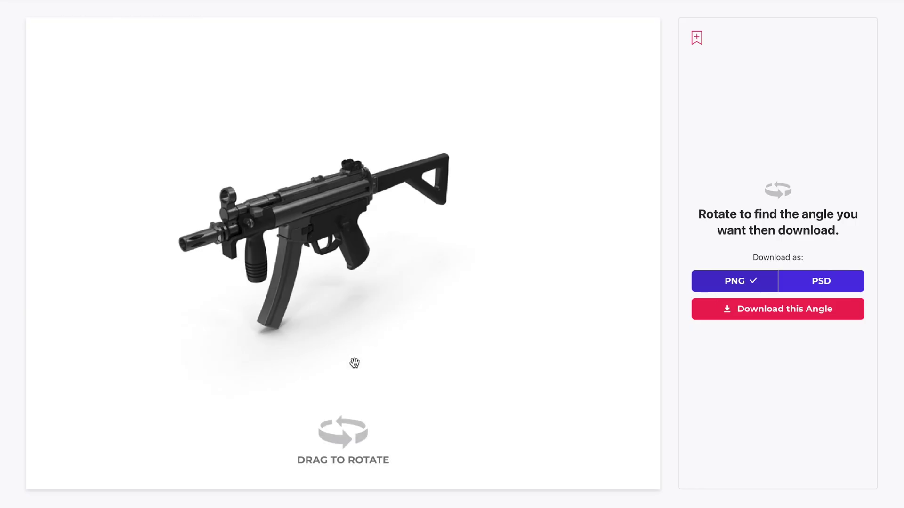
left_click_drag(354, 362, 391, 341)
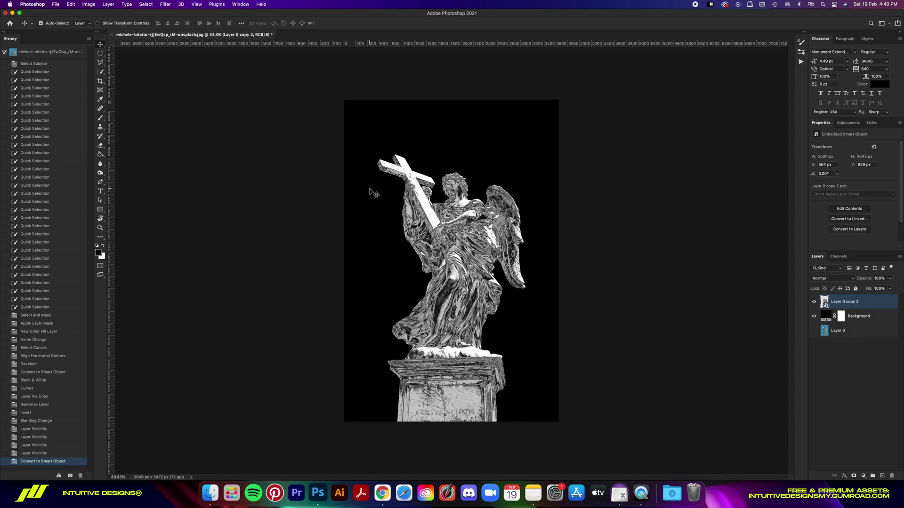
Inspect the chrome texture at 100% and closer zoom, then fit the statue on screen.
key("super+1")
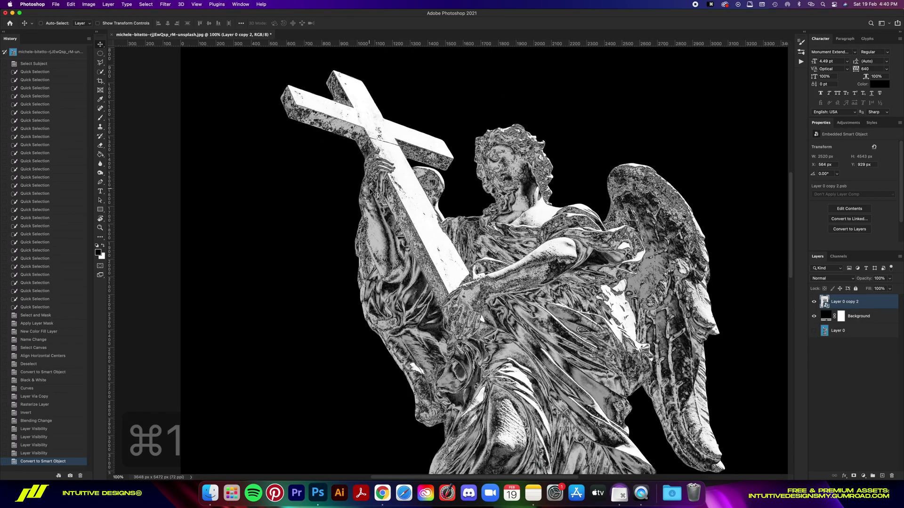
key("super+equal")
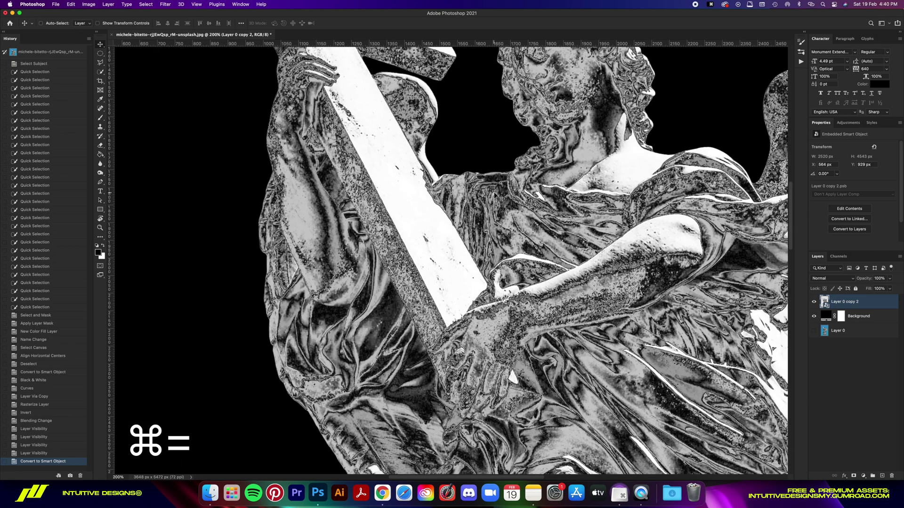
scroll(495, 193, "up", 5)
scroll(538, 226, "down", 3)
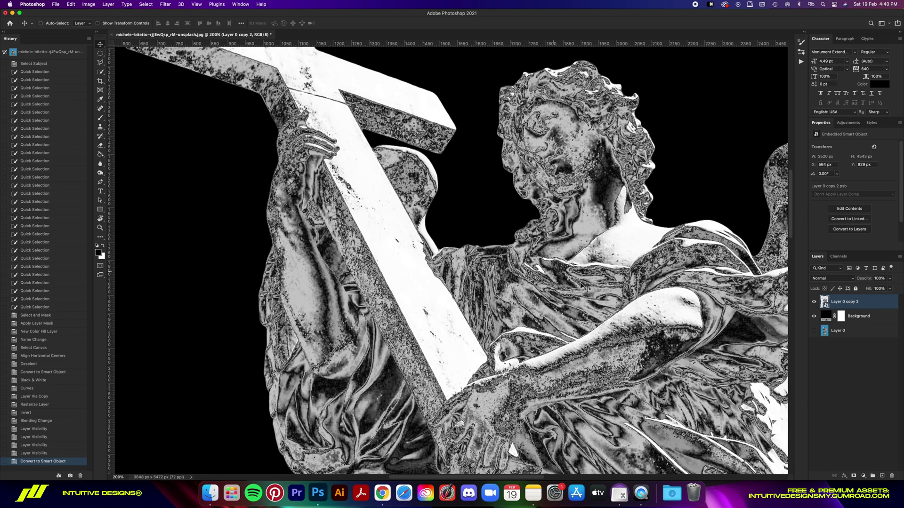
scroll(596, 290, "down", 3)
scroll(507, 363, "right", 10)
scroll(507, 363, "down", 5)
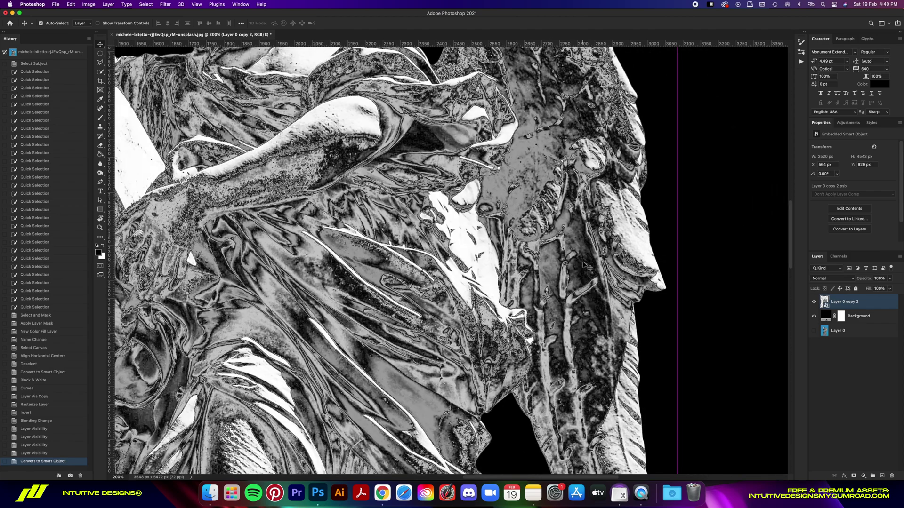
key("super+0")
left_click(166, 4)
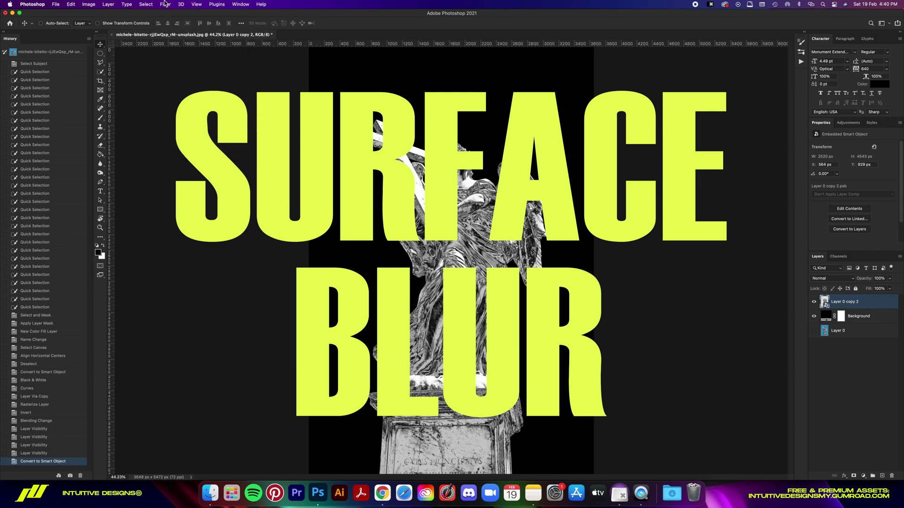
Apply a Surface Blur smart filter with Radius 20 and Threshold 20 to the statue.
mouse_move(235, 95)
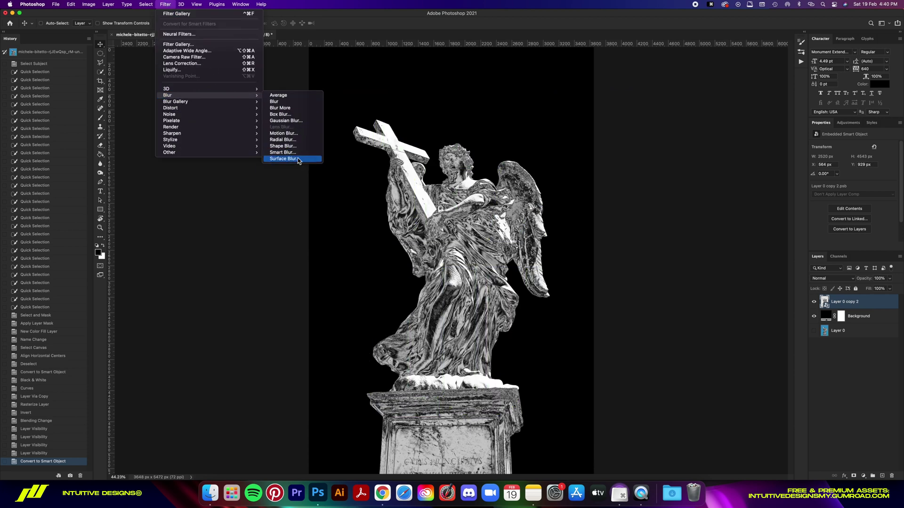
left_click(298, 160)
key("super+equal")
key("super+equal")
key("super+equal")
key("super+equal")
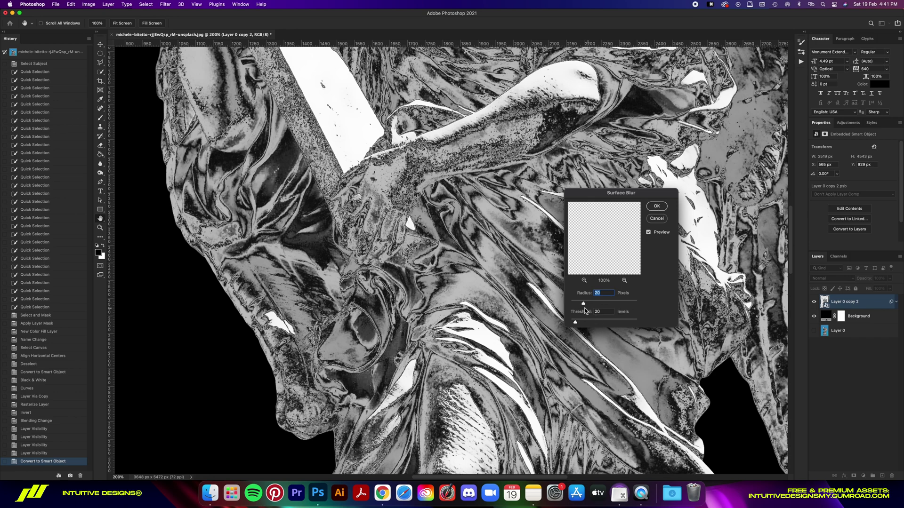
left_click(657, 206)
key("super+0")
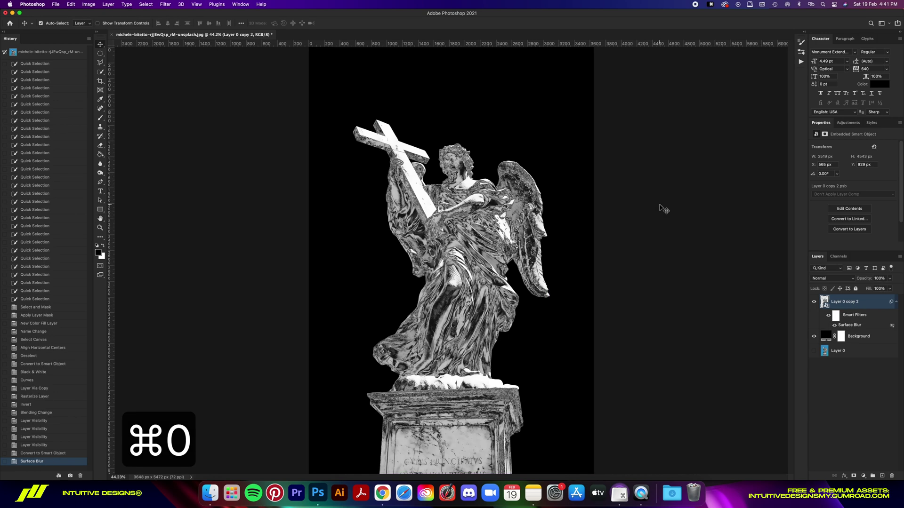
Set up an Oil Paint filter with Stylization 2.0 and Cleanliness 2.0.
left_click(165, 5)
mouse_move(212, 139)
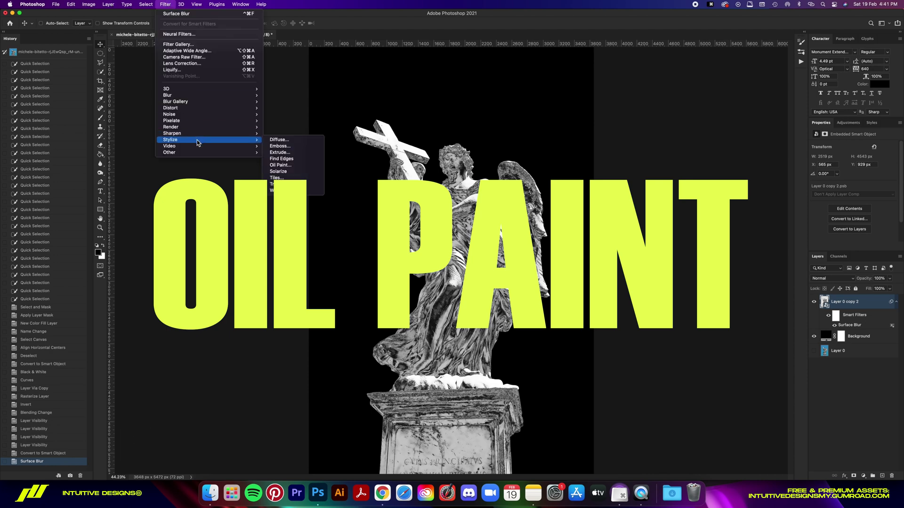
left_click(292, 168)
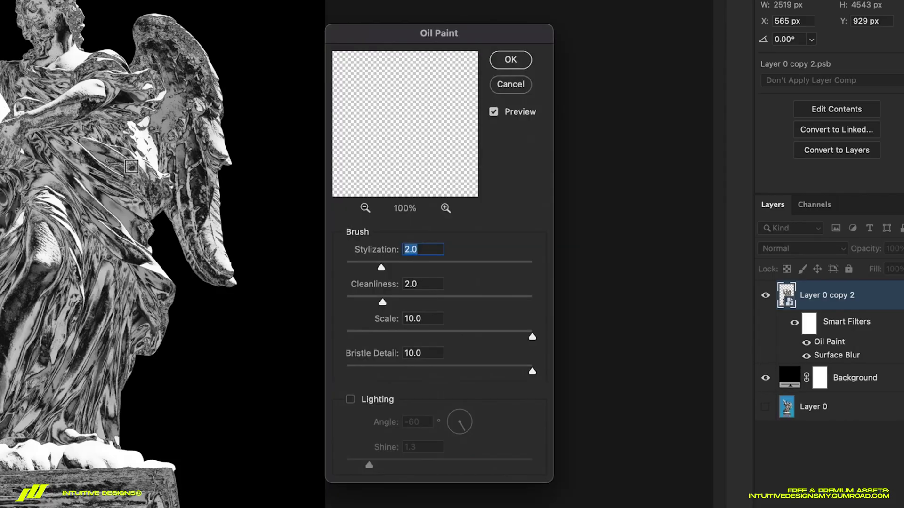
scroll(132, 166, "up", 10)
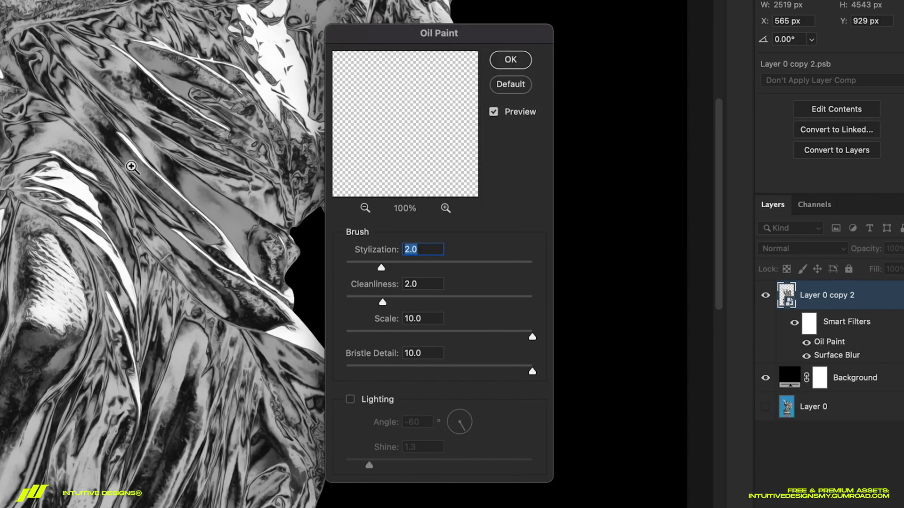
scroll(131, 166, "up", 3)
scroll(132, 167, "down", 3)
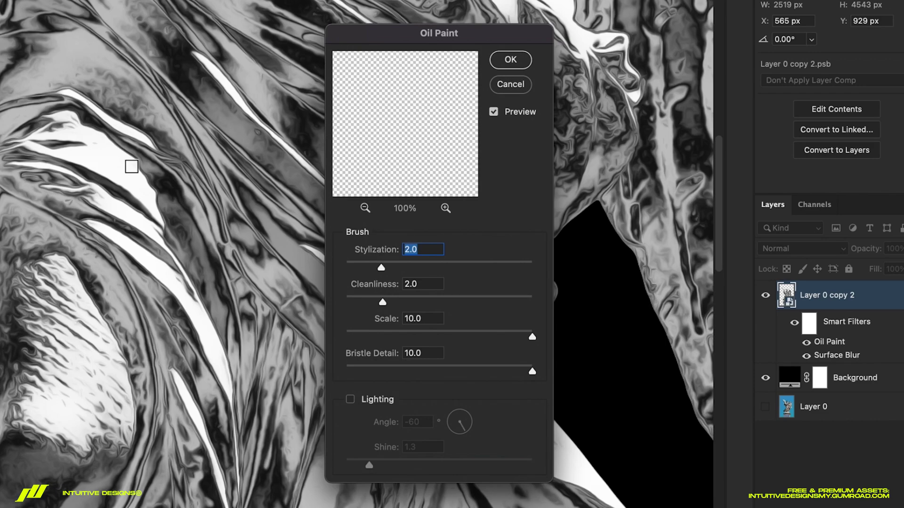
scroll(73, 141, "up", 5)
scroll(30, 304, "up", 10)
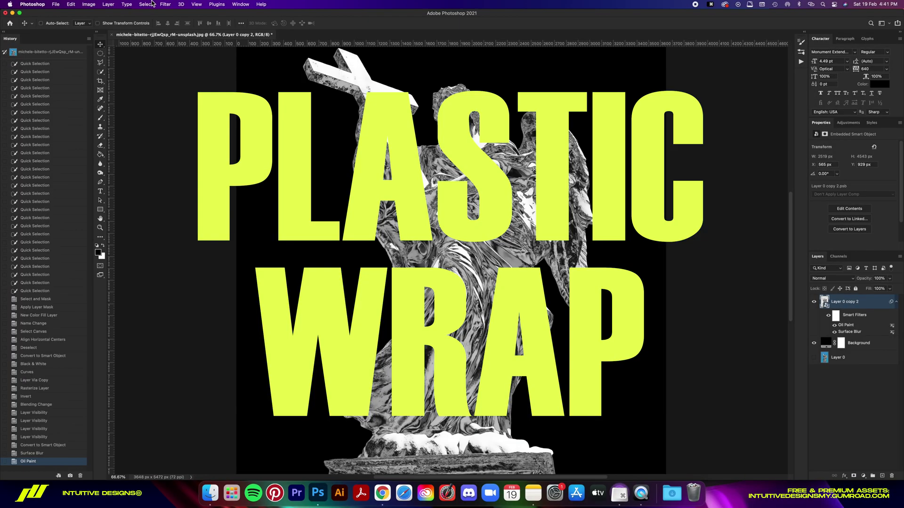
left_click(172, 4)
Apply the Plastic Wrap, Stamp and Grain filter stack from the Filter Gallery to the statue.
left_click(174, 45)
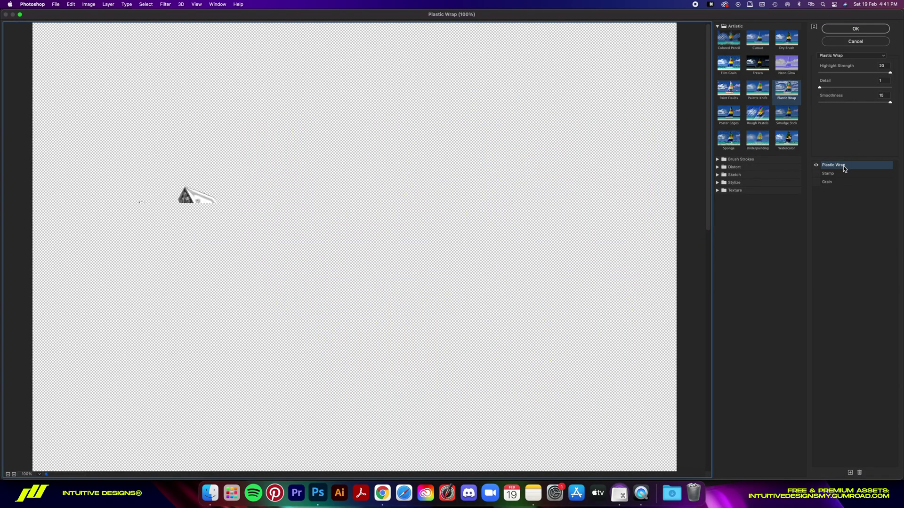
left_click(727, 27)
left_click(728, 27)
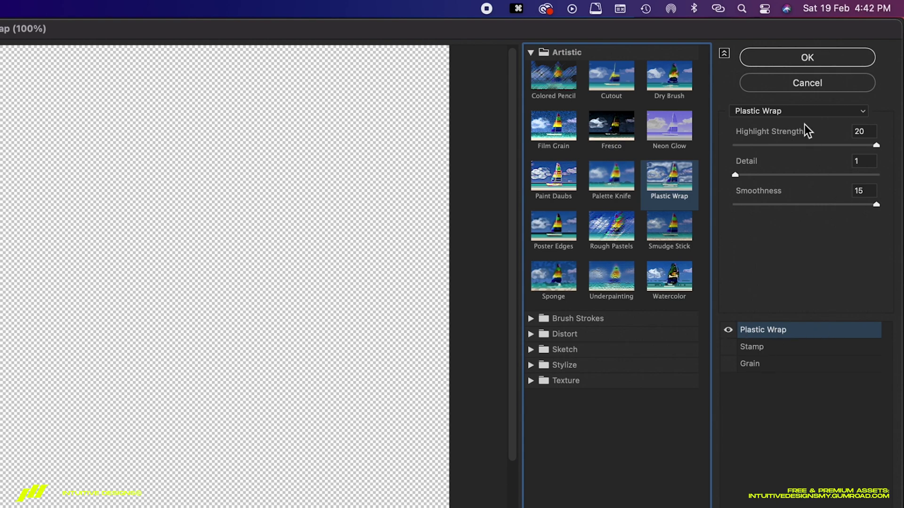
key("Return")
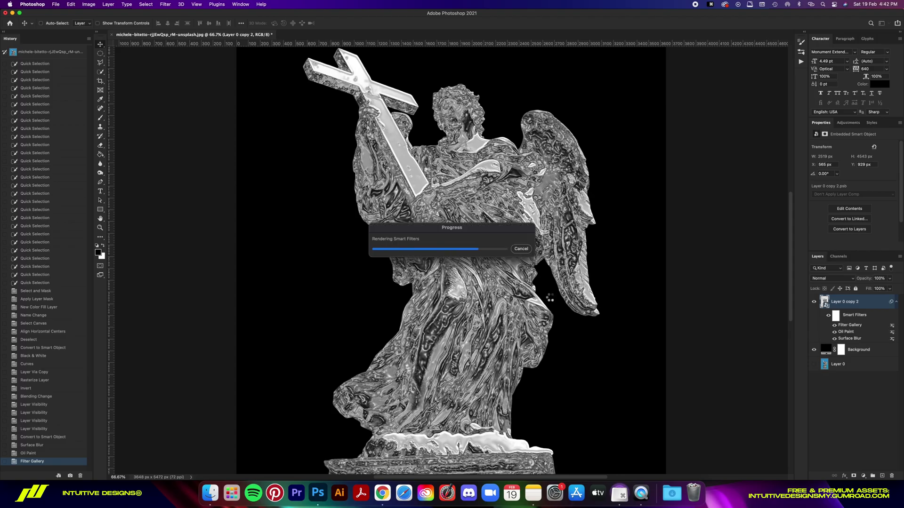
Blend the Filter Gallery smart filter in Linear Dodge (Add) at 20% opacity.
left_click(648, 174)
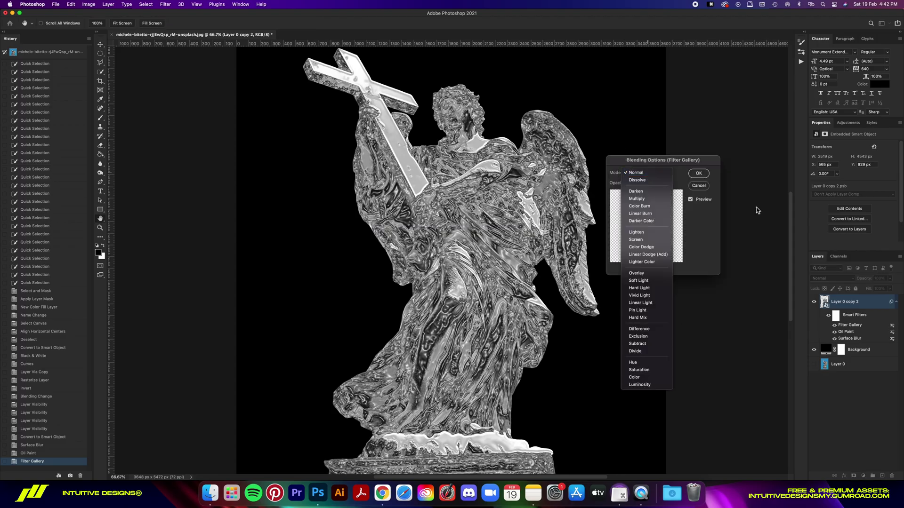
left_click(663, 257)
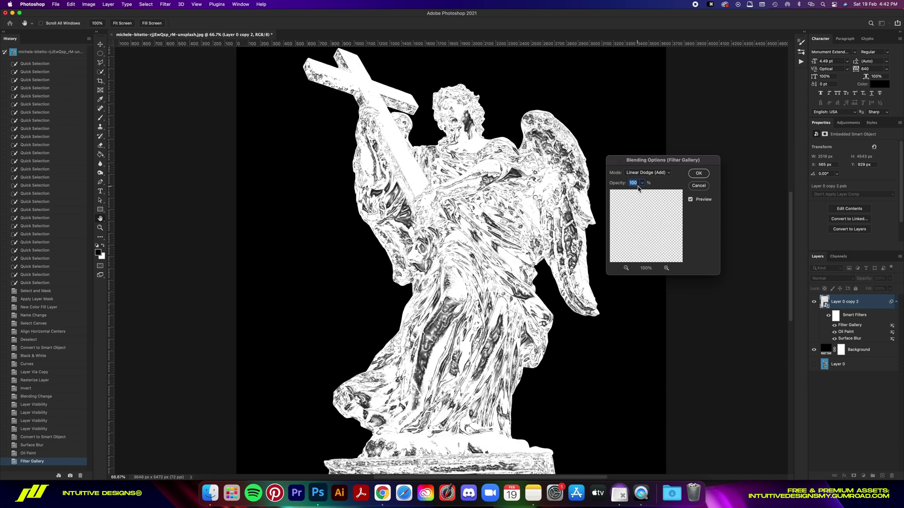
type("20")
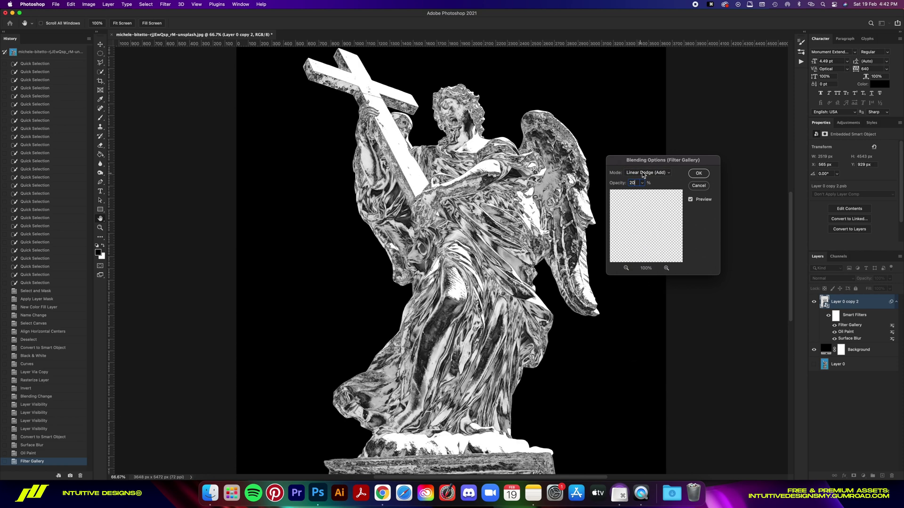
left_click(698, 173)
left_click(844, 476)
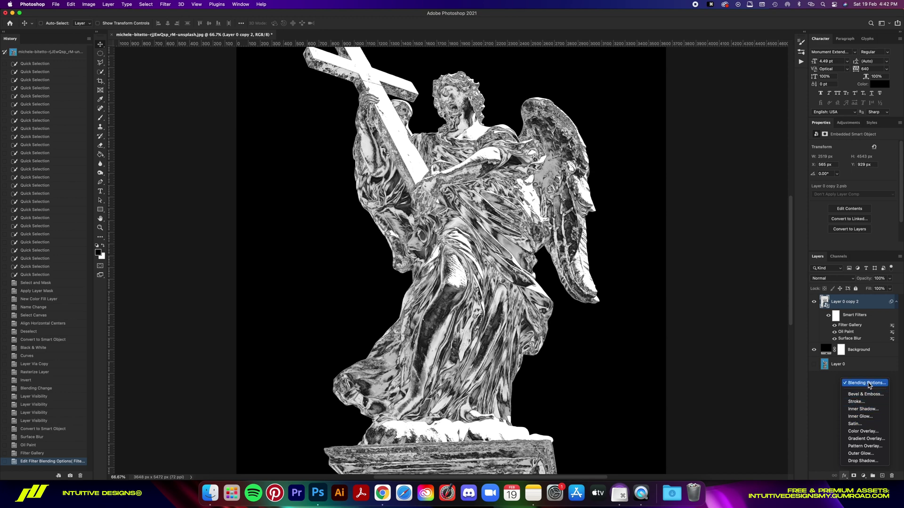
Add a default white Inner Glow to the statue in Color Dodge, 55% opacity, 50 px size.
left_click(862, 416)
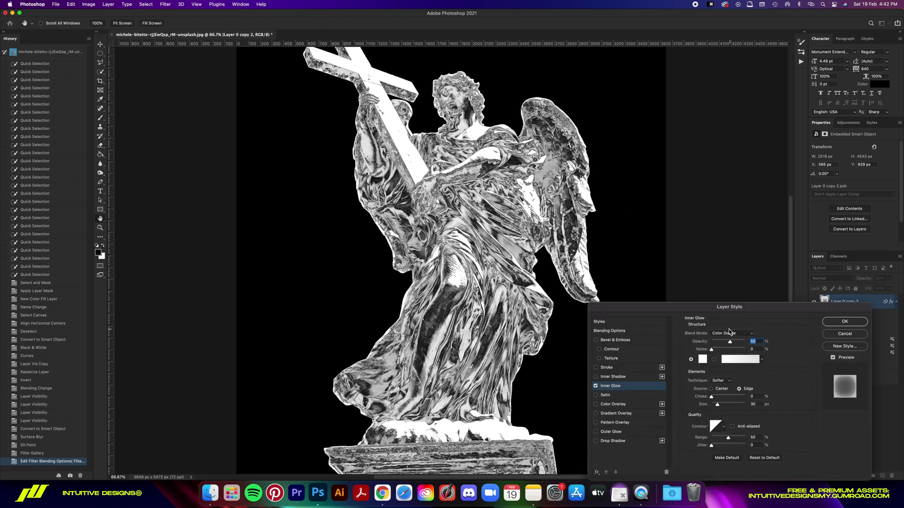
left_click(765, 459)
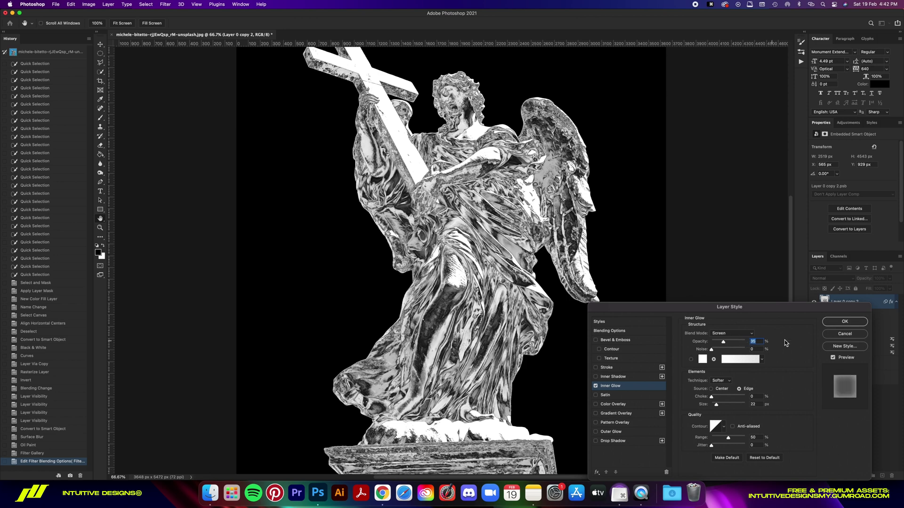
left_click(725, 335)
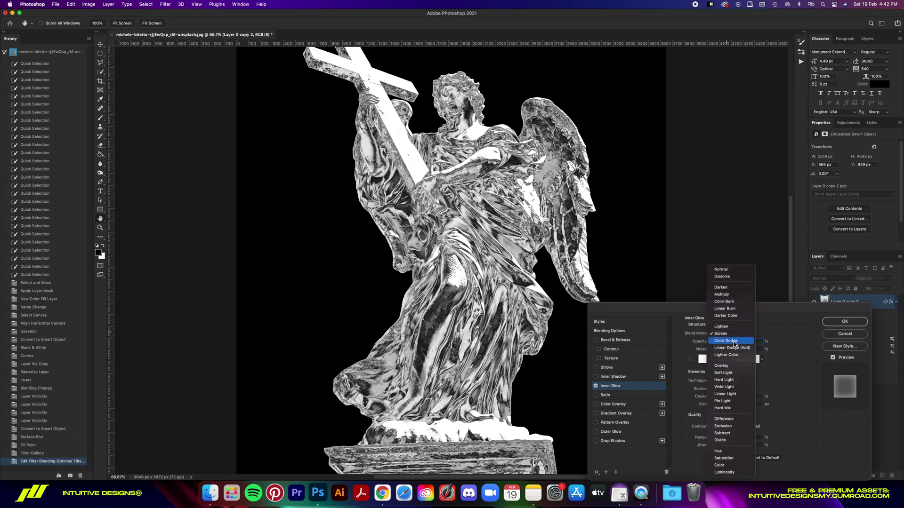
left_click(733, 341)
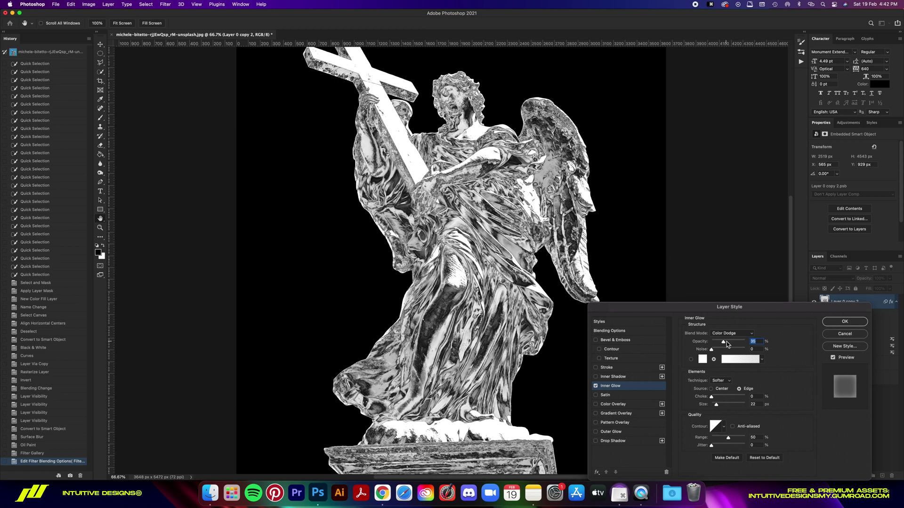
type("55")
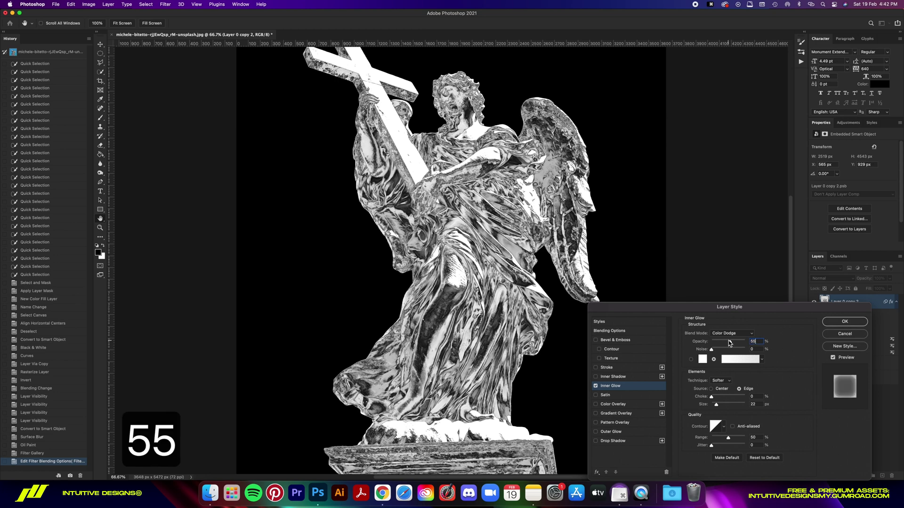
left_click(724, 404)
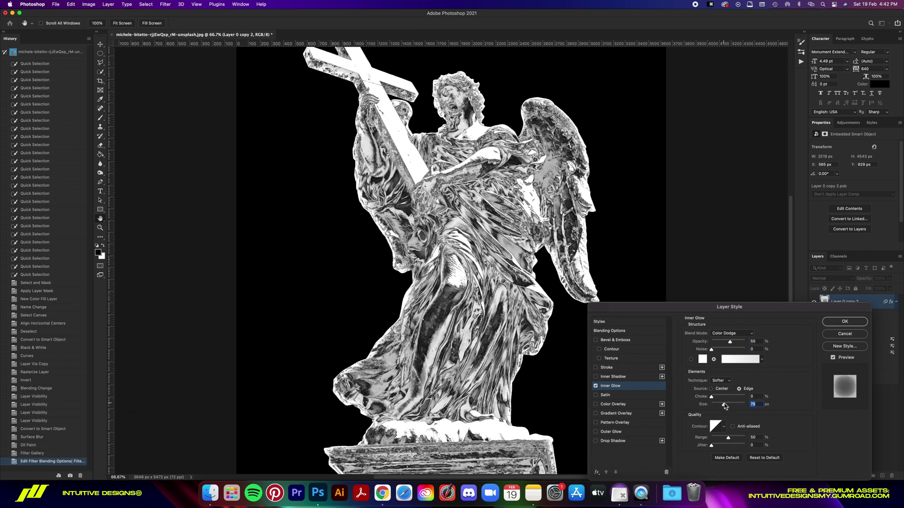
type("70")
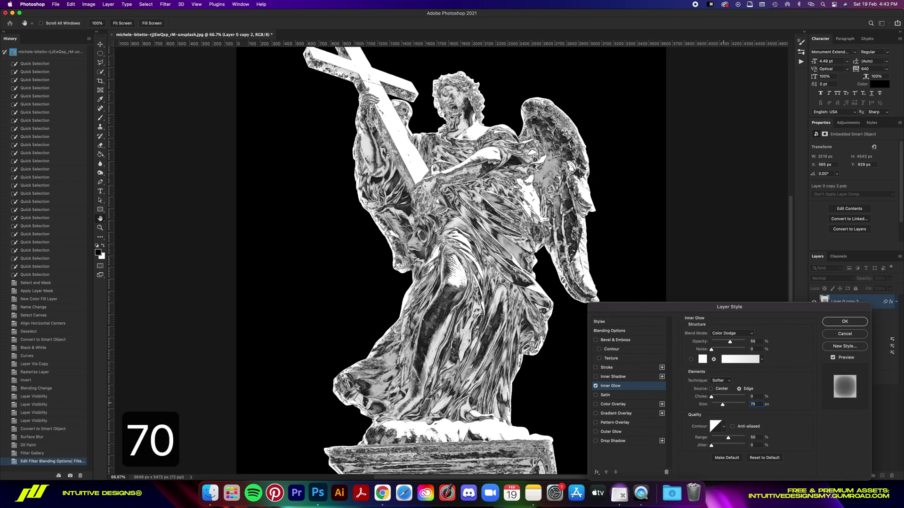
key("Left")
key("BackSpace")
type("5")
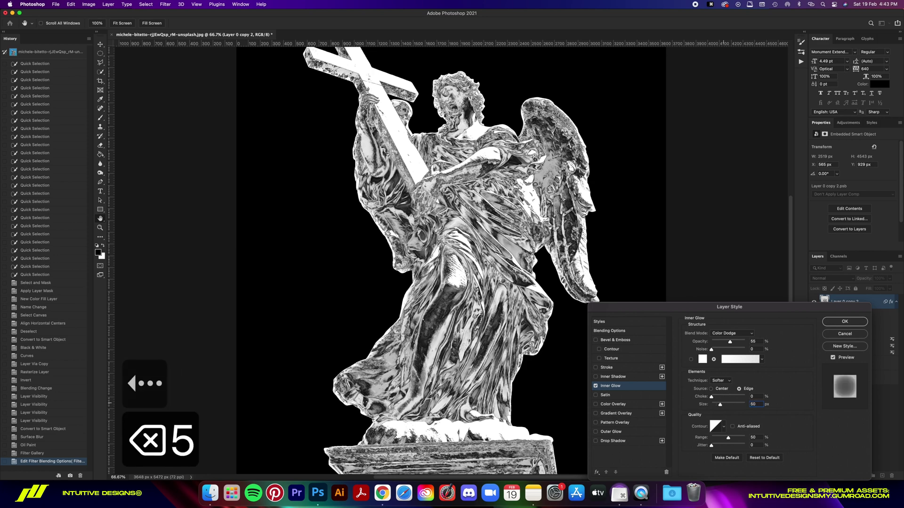
Mask around the statue's base and rasterize the statue layer.
key("p")
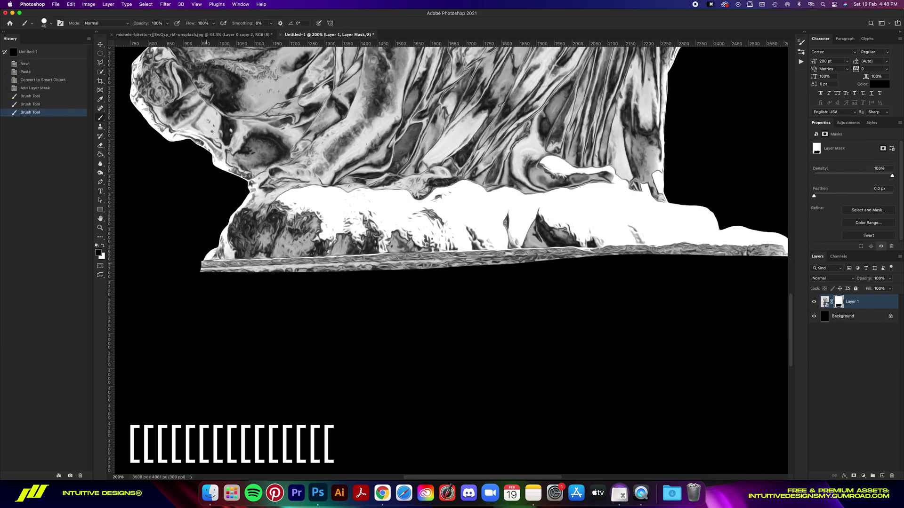
key("bracketright")
key("bracketright")
key("bracketright")
key("bracketright")
key("bracketright")
key("bracketright")
key("bracketright")
key("bracketright")
key("bracketright")
key("bracketright")
key("bracketright")
key("super+1")
key("super+equal")
key("super+equal")
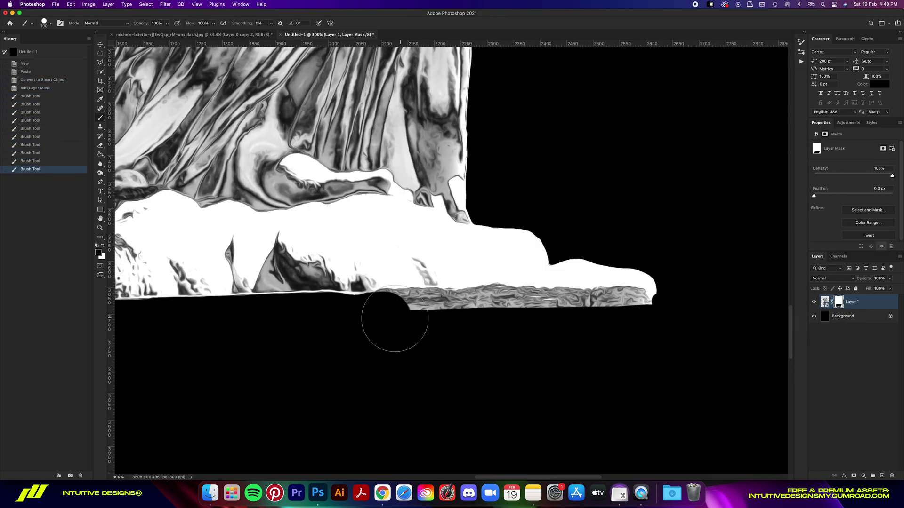
key("bracketleft")
key("bracketleft")
key("bracketleft")
key("bracketleft")
key("bracketleft")
key("bracketleft")
key("bracketleft")
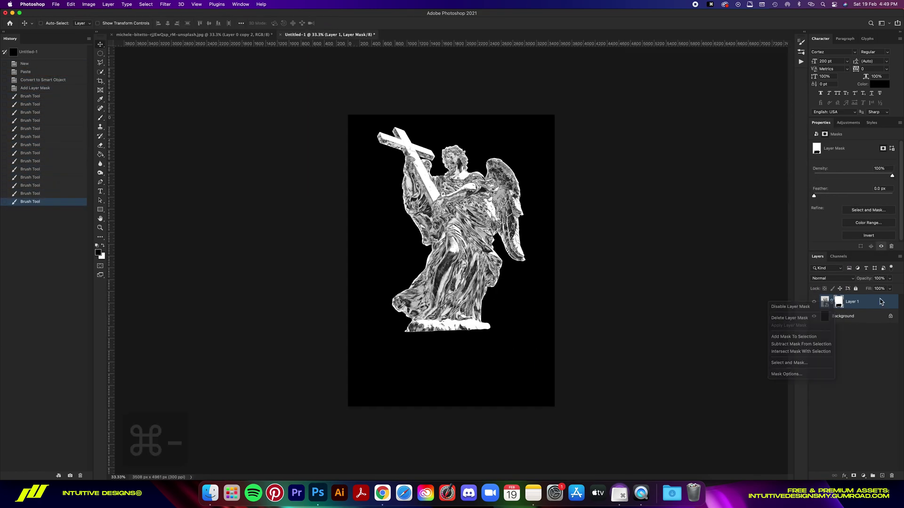
left_click(819, 268)
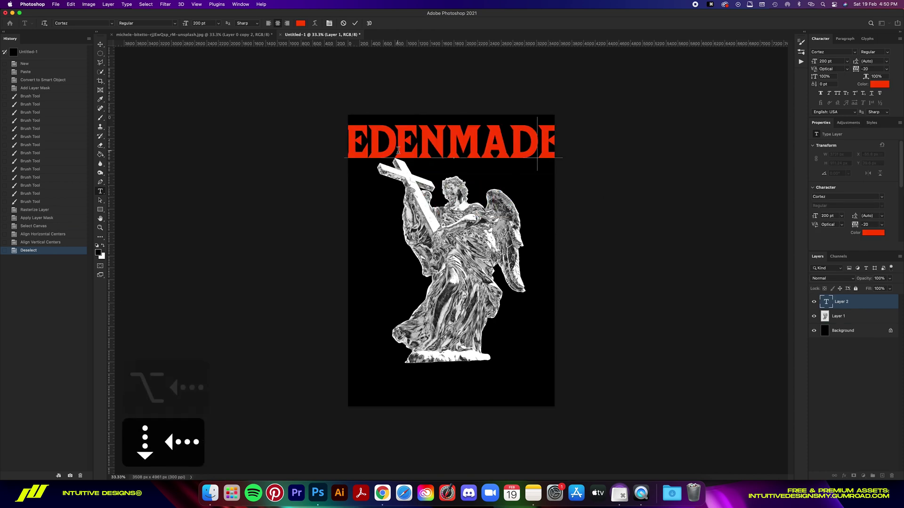
Resize the red EDEN MADE title and set its text value to 80.
key("v")
key("super+t")
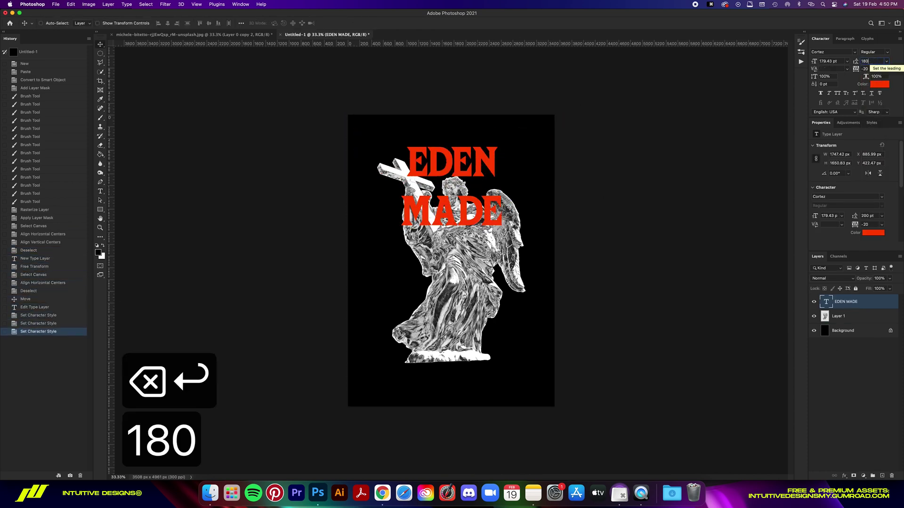
key("v")
key("super+a")
key("super+d")
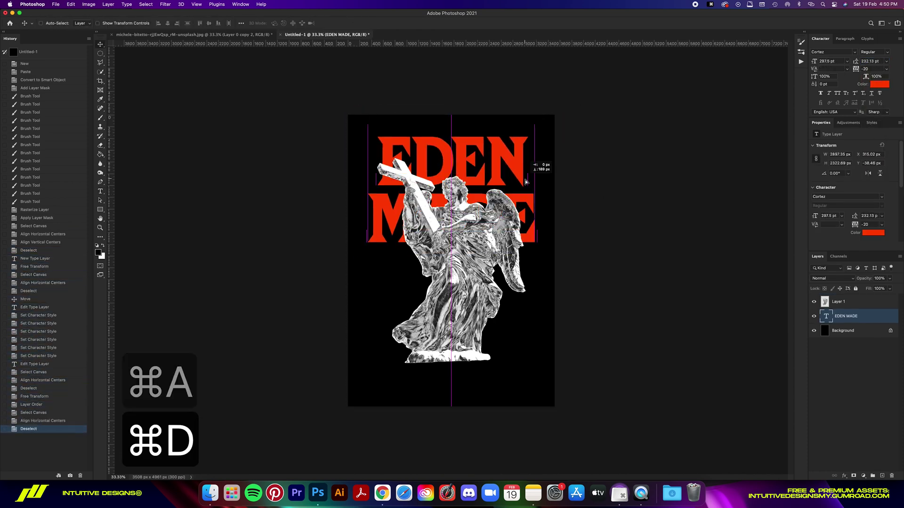
type("80")
key("Return")
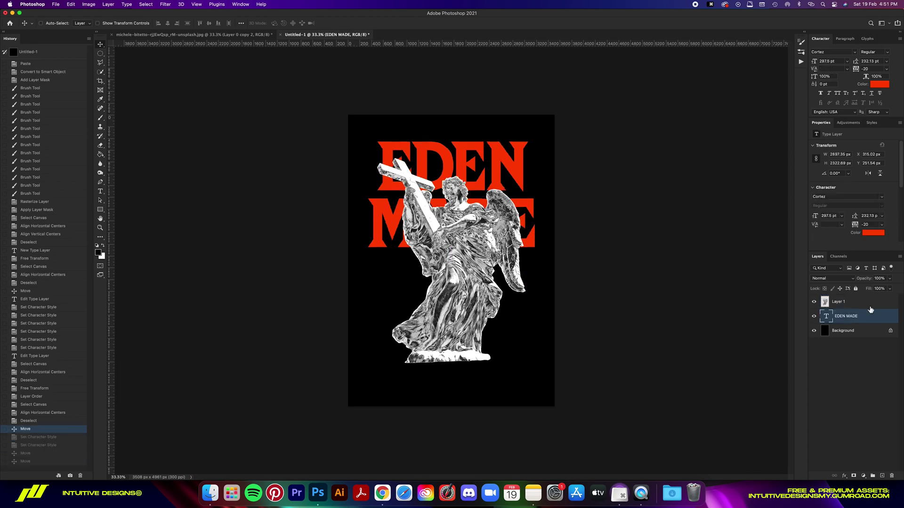
Duplicate the EDEN MADE text, setting spacing to 5 and size to 113.
key("super+c")
key("Down")
key("Return")
key("super+d")
key("super+a")
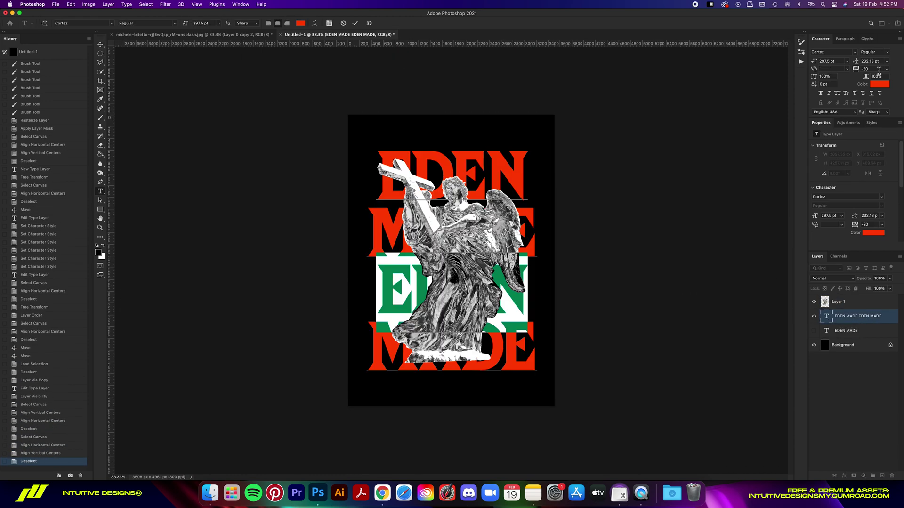
type("5")
key("Return")
type("113")
Align and transform the stacked EDEN MADE copies across the whole poster.
key("Return")
key("super+minus")
key("super+a")
key("super+t")
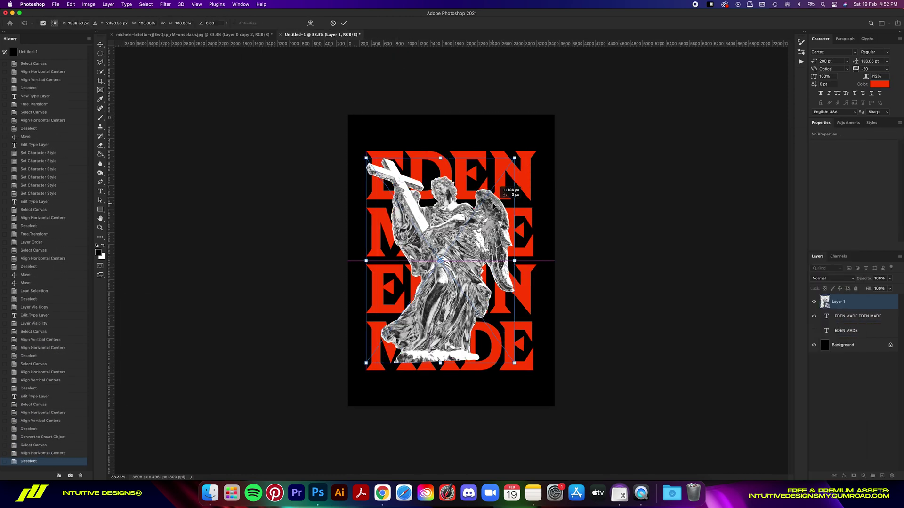
key("Return")
key("Return")
key("super+z")
key("super+t")
key("super+minus")
Add the 'NO GOOD DEED' caption and prepare the Ellipse tool for red dots.
type("NO GOOD DEED")
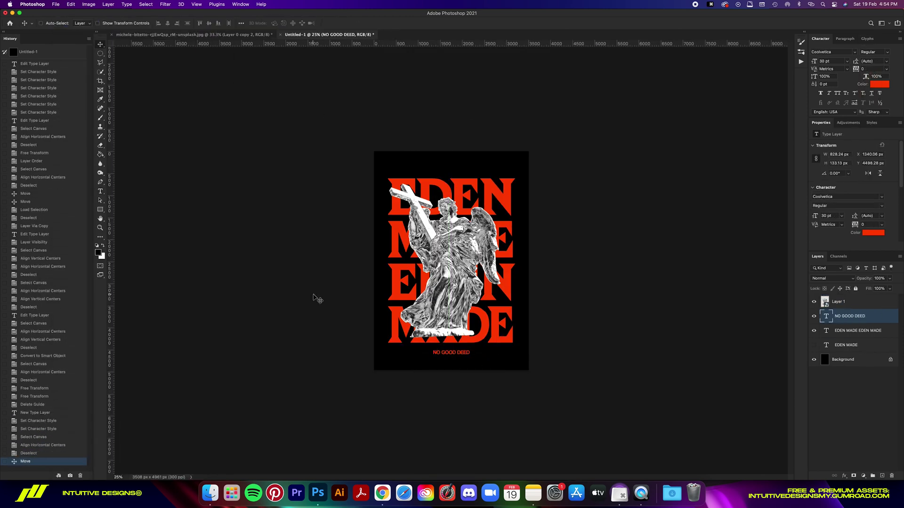
type("u0")
key("Return")
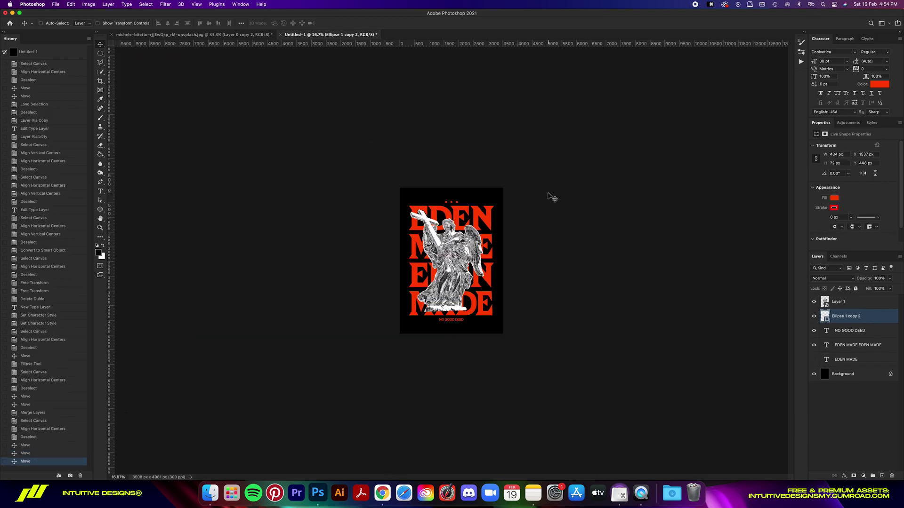